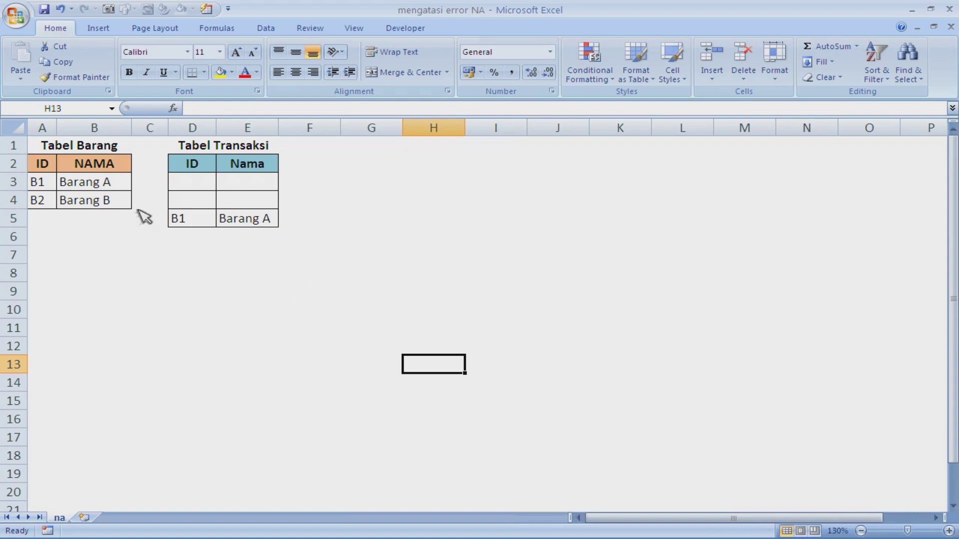
- Review the Tabel Barang and Tabel Transaksi ranges and the existing formula in the first Nama cell, E3
left_click_drag(54, 171, 121, 203)
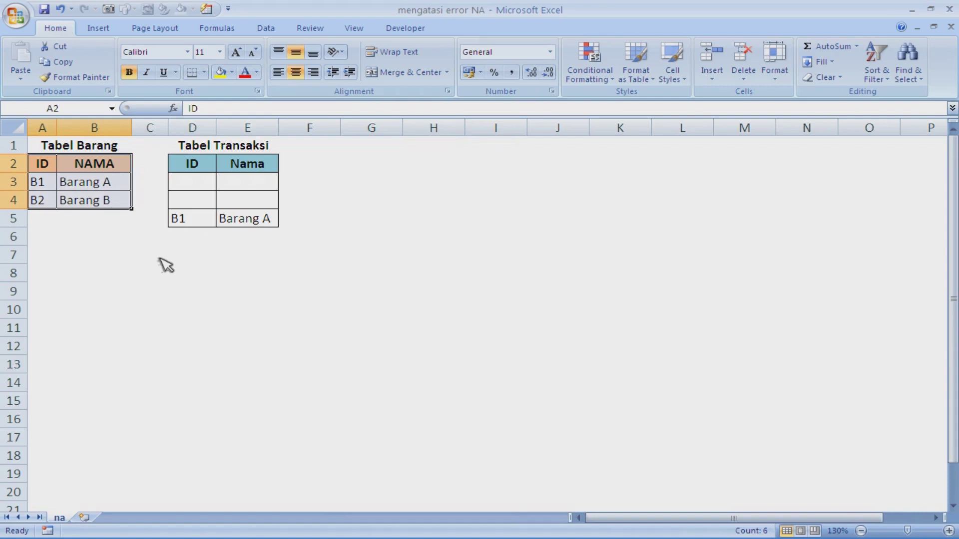
left_click_drag(200, 161, 243, 215)
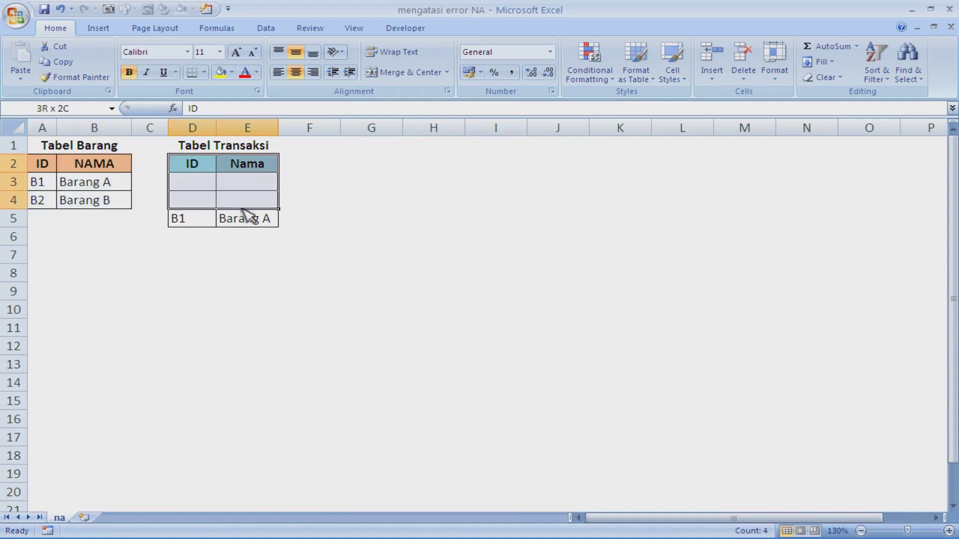
left_click(309, 167)
left_click_drag(309, 167, 440, 171)
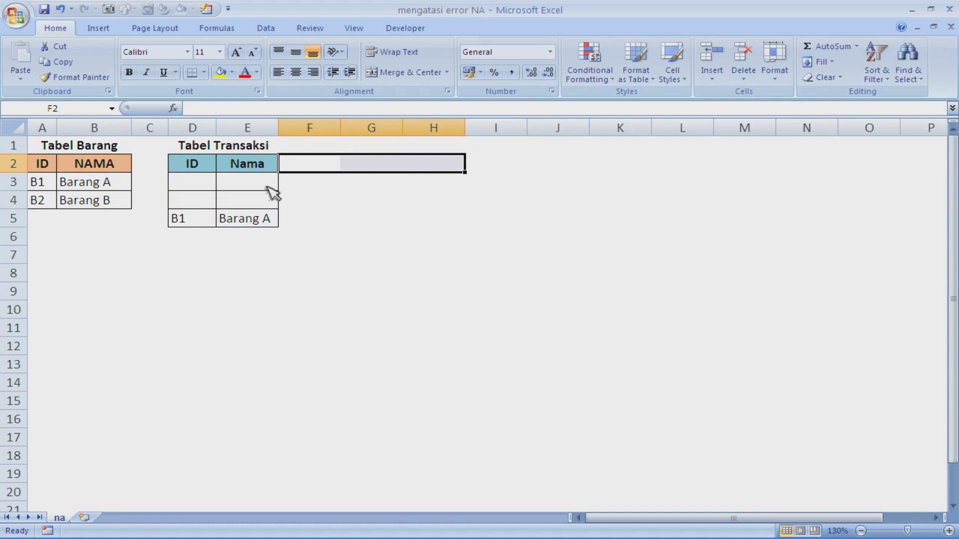
left_click(243, 183)
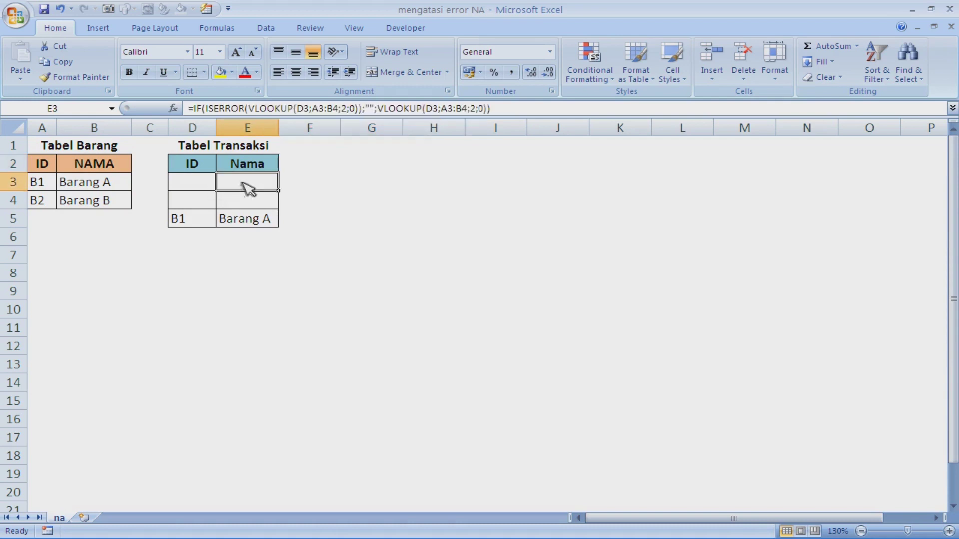
left_click(196, 184)
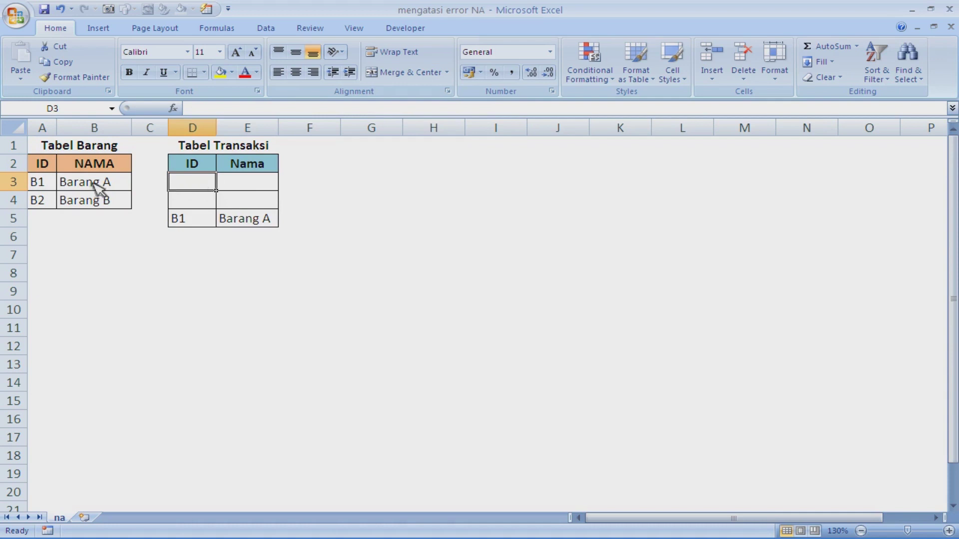
left_click_drag(50, 169, 100, 202)
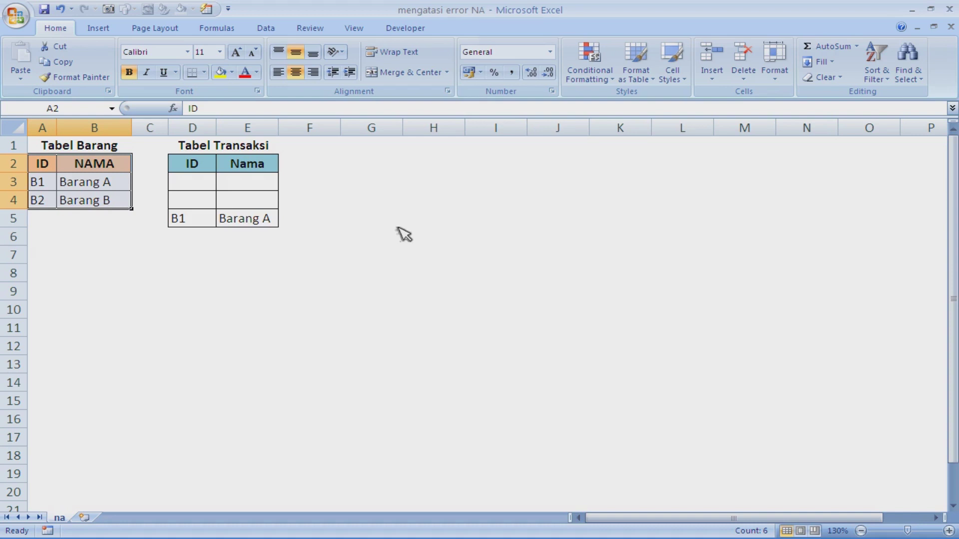
- Clear the Nama formulas in E3:E5 and the ID in D5 of Tabel Transaksi
left_click(250, 189)
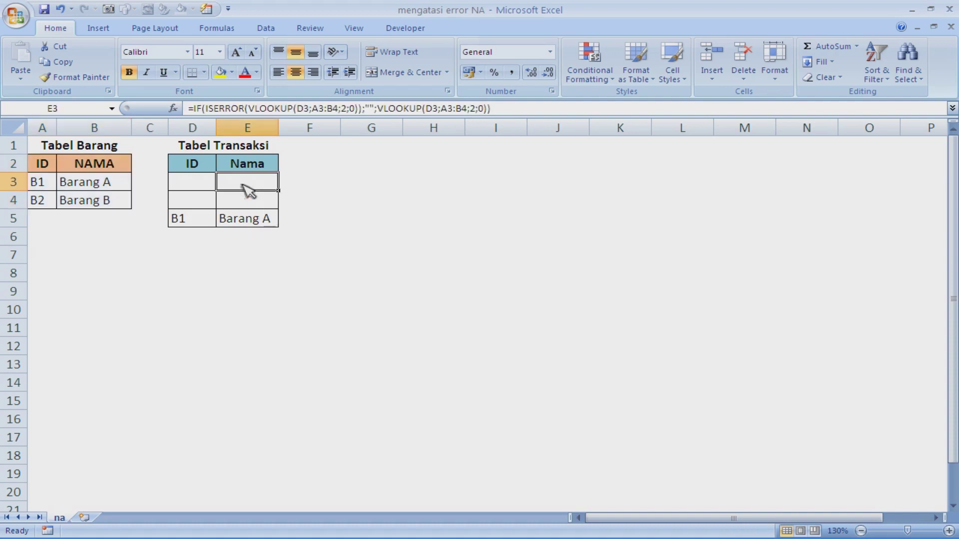
key("shift+Down")
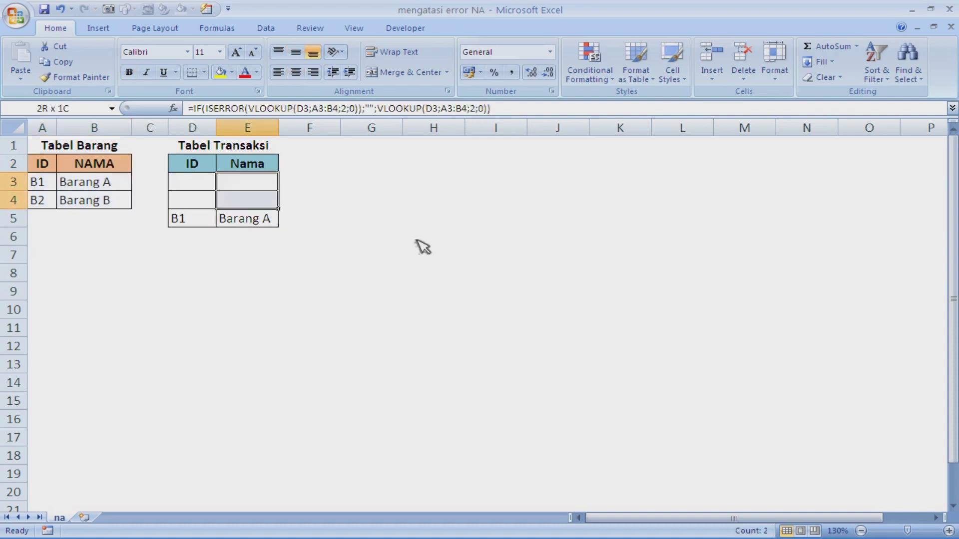
key("shift+Down")
key("Delete")
key("Left")
key("Down")
key("Down")
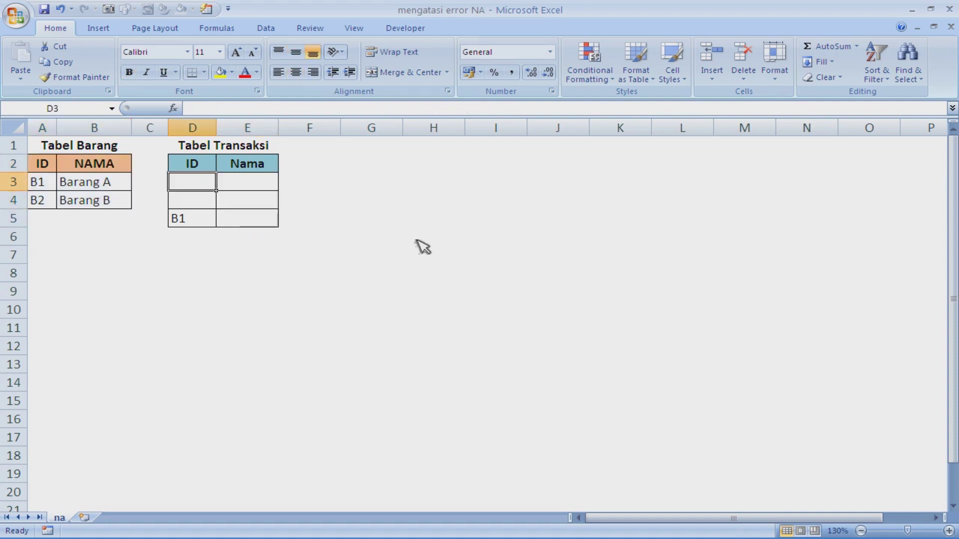
key("Delete")
- Enter B2 as the ID in cell D3 of Tabel Transaksi
key("Up")
key("Up")
type("B2")
key("Return")
key("Up")
key("Right")
key("Right")
key("Right")
key("Right")
key("Right")
key("Right")
key("Right")
key("Delete")
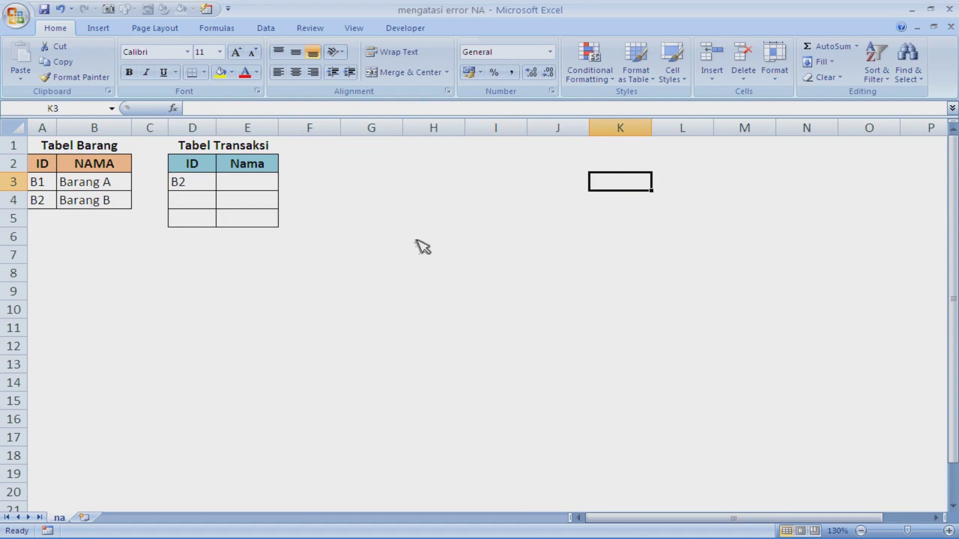
- Enter the formula =VLOOKUP(D3;$A$3:$B$4;2;0) in cell E3 to fetch the item name from Tabel Barang
key("Left")
key("Left")
key("Left")
key("Left")
key("Left")
key("Left")
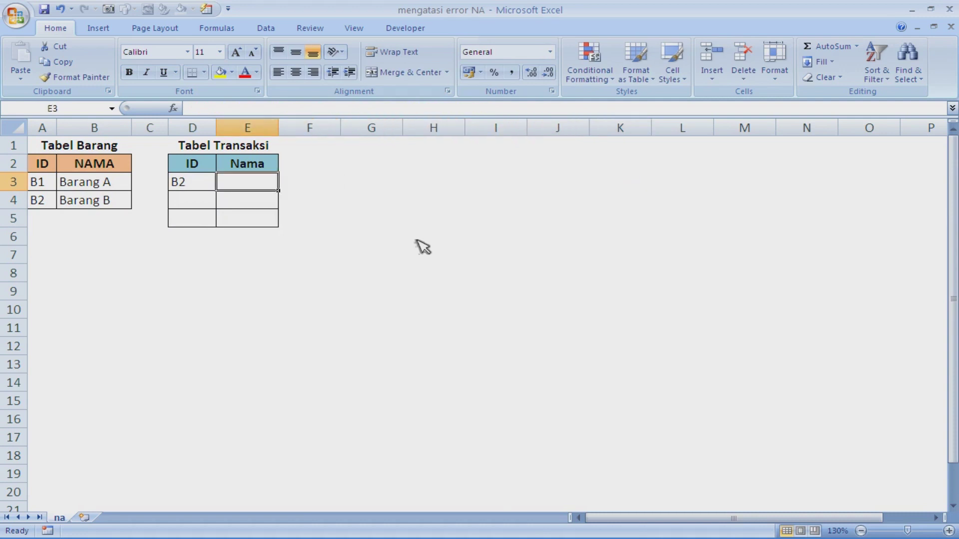
type("=")
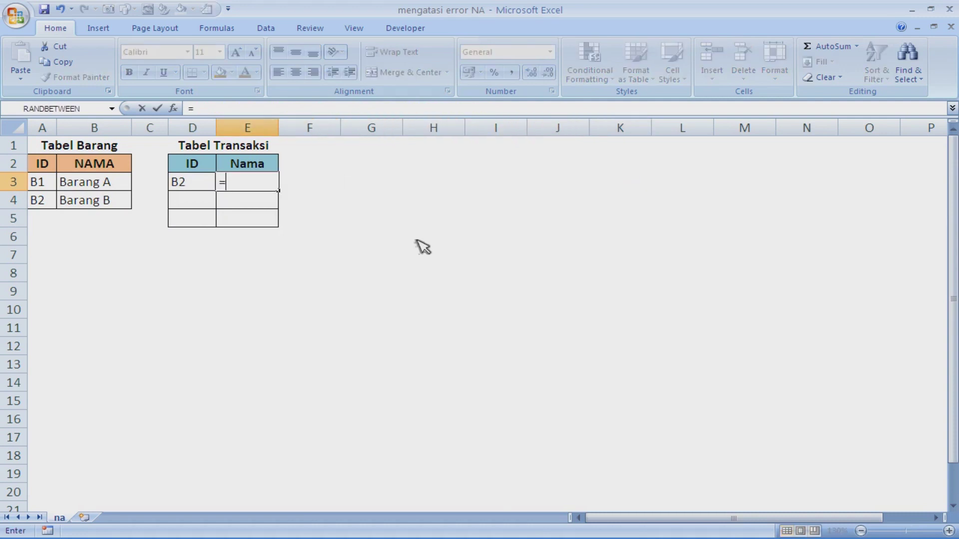
type("VLOOK")
key("Tab")
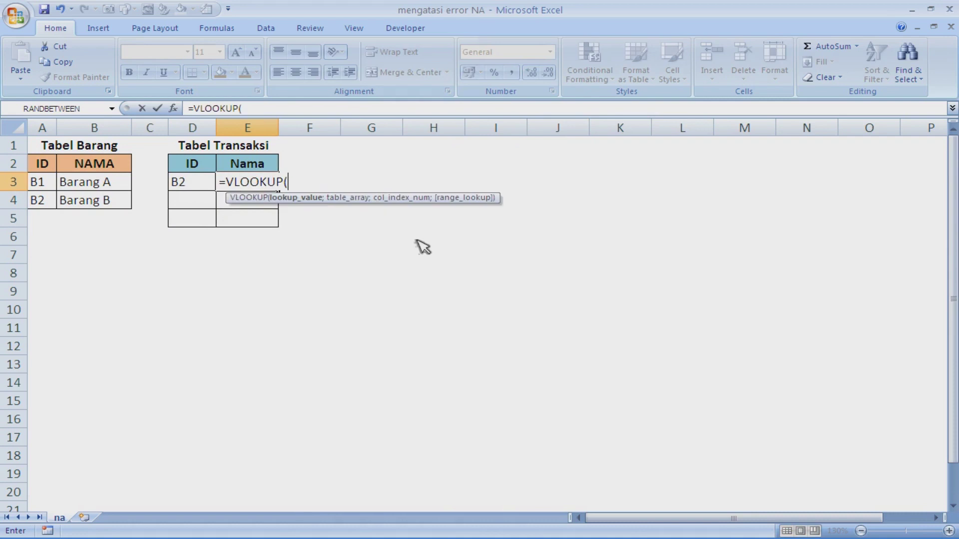
left_click(202, 184)
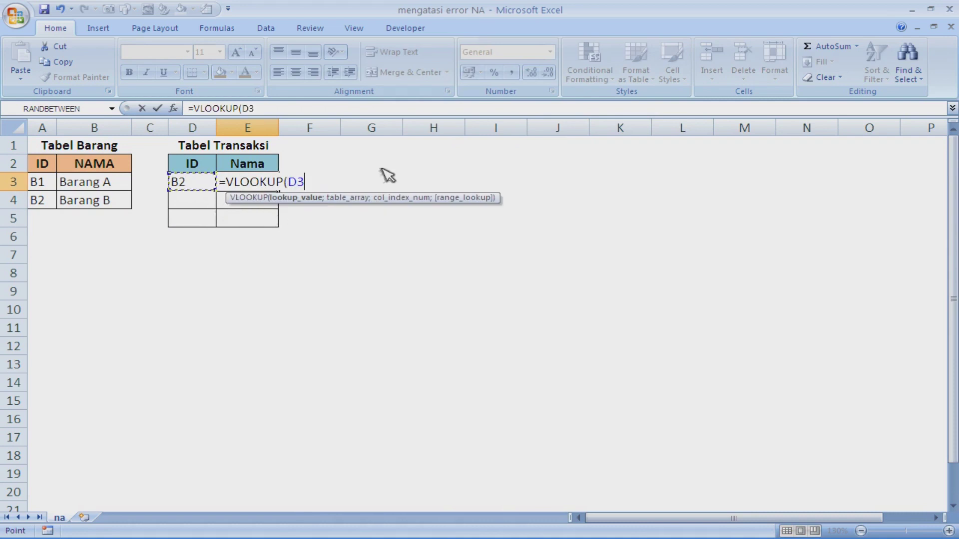
type(";")
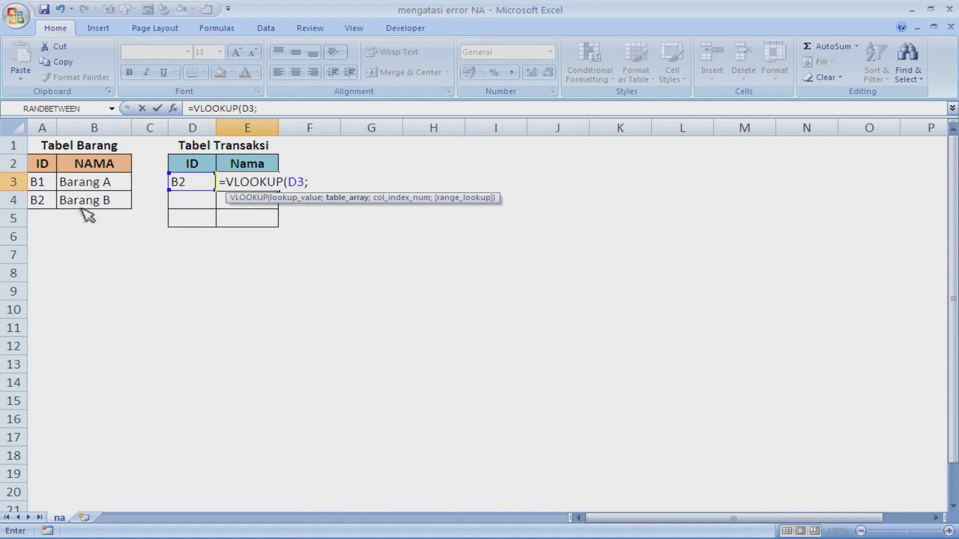
left_click_drag(50, 184, 103, 204)
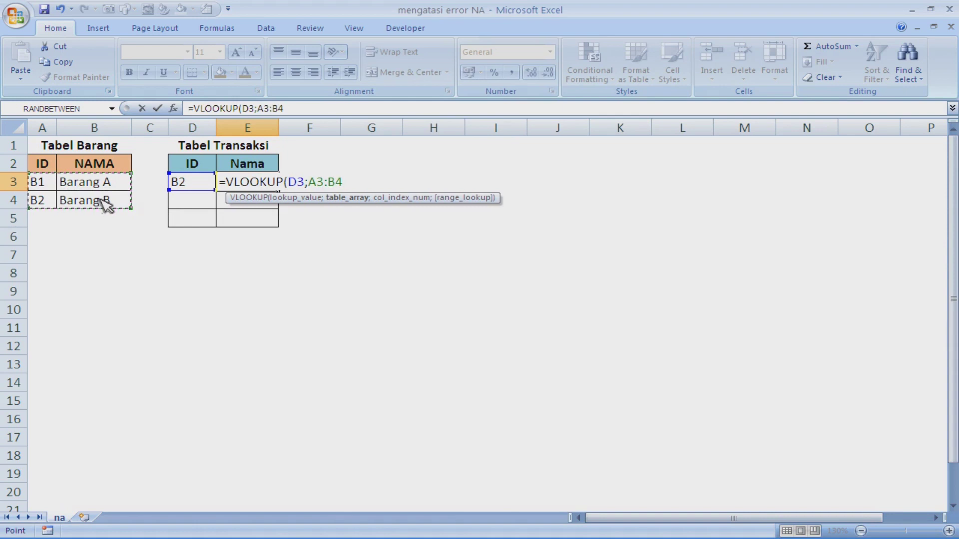
key("F4")
type(";")
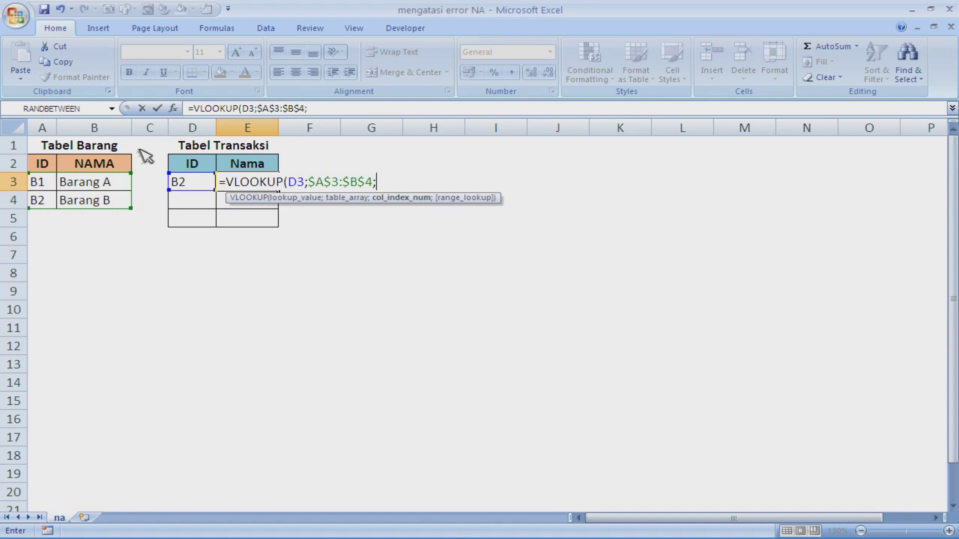
type("2;")
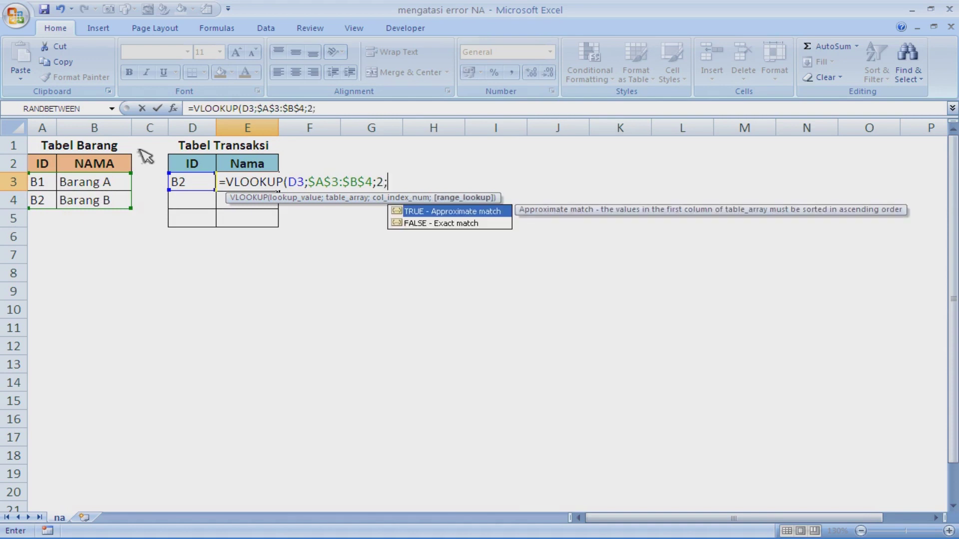
type("0)")
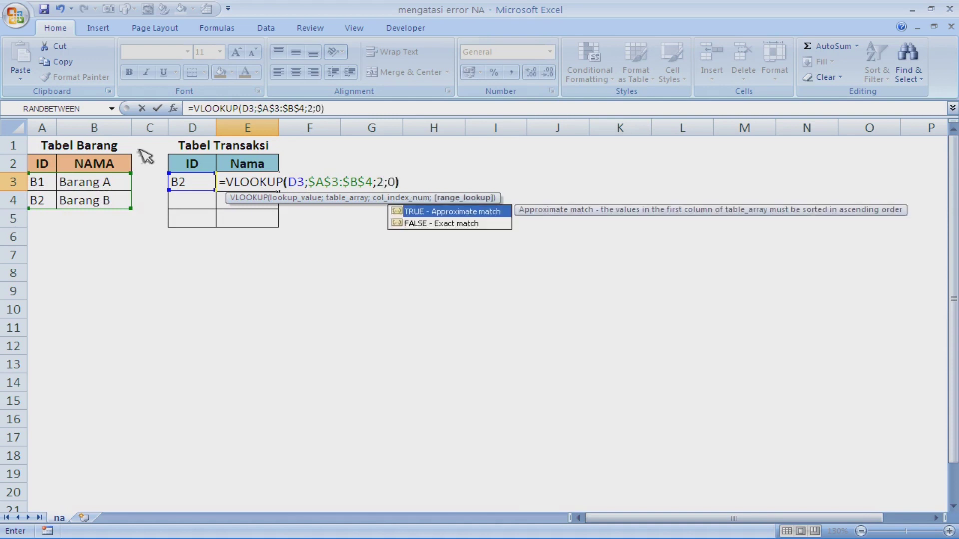
key("Return")
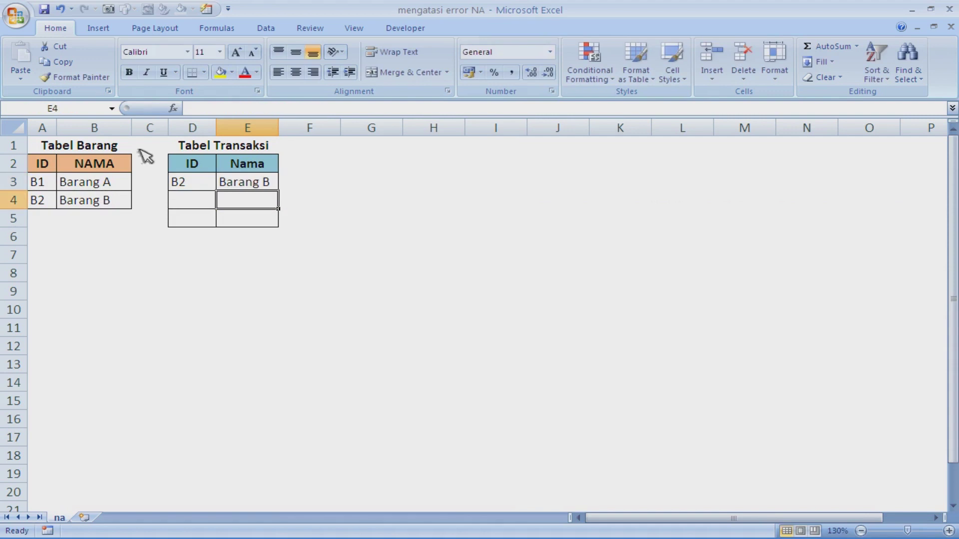
- Test the lookup by changing the ID in D3 to B1 and back to B2
key("Up")
key("Left")
key("F2")
key("BackSpace")
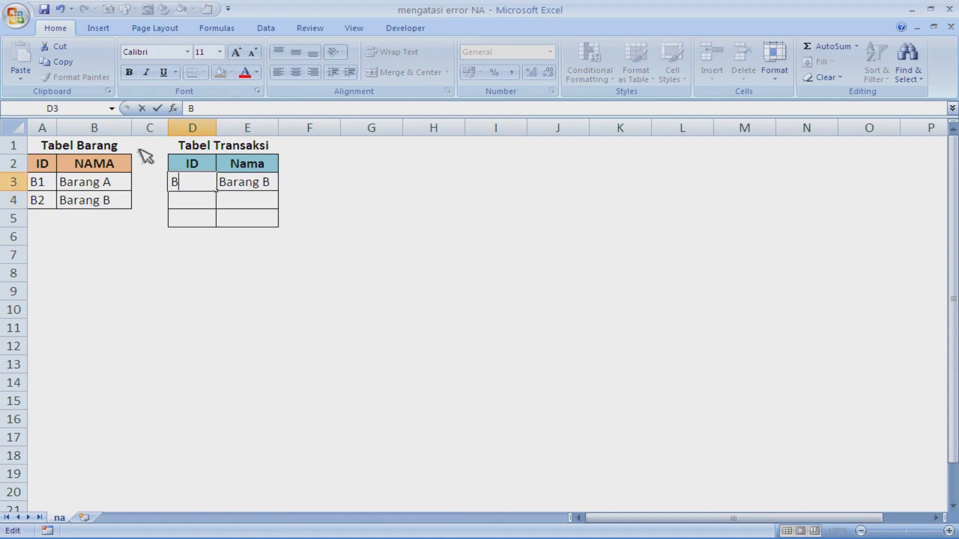
type("1")
key("Return")
key("Up")
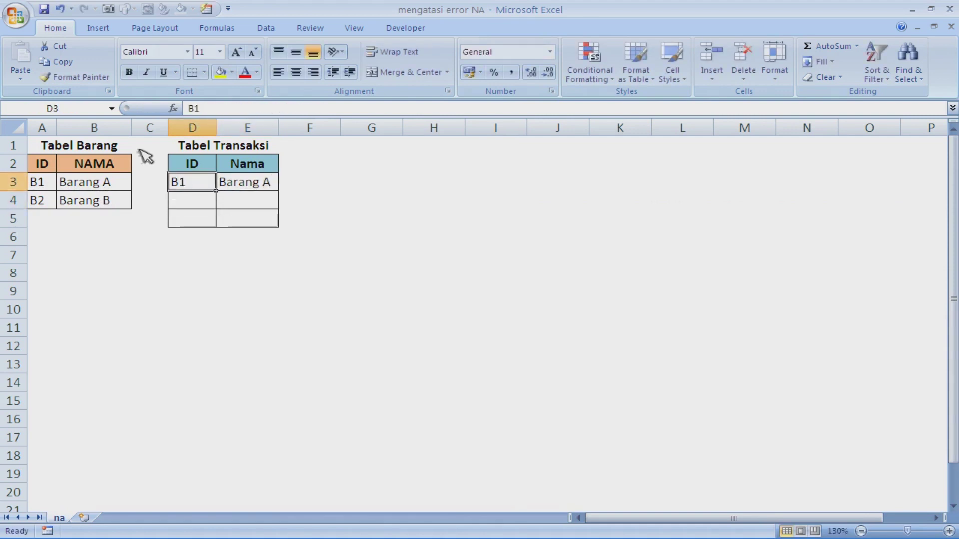
key("F2")
key("BackSpace")
type("2")
key("Return")
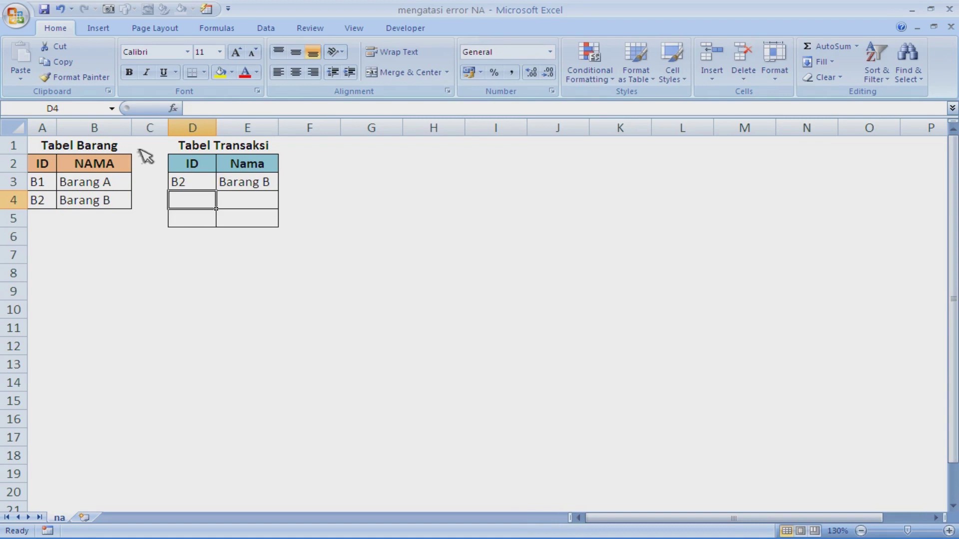
- Copy the VLOOKUP formula from E3 into cells E4:E5
key("Right")
key("Up")
key("ctrl+c")
key("Down")
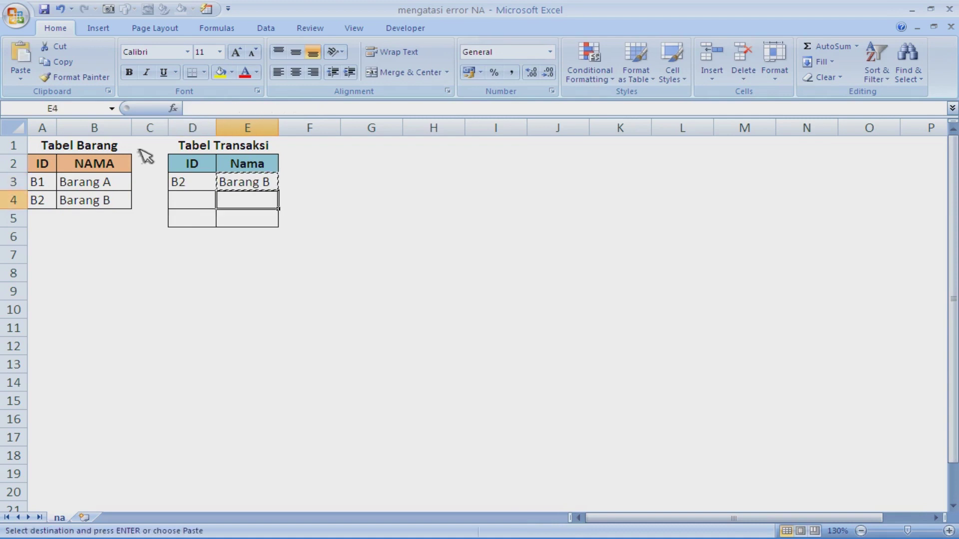
key("shift+Down")
key("Return")
key("shift+Up")
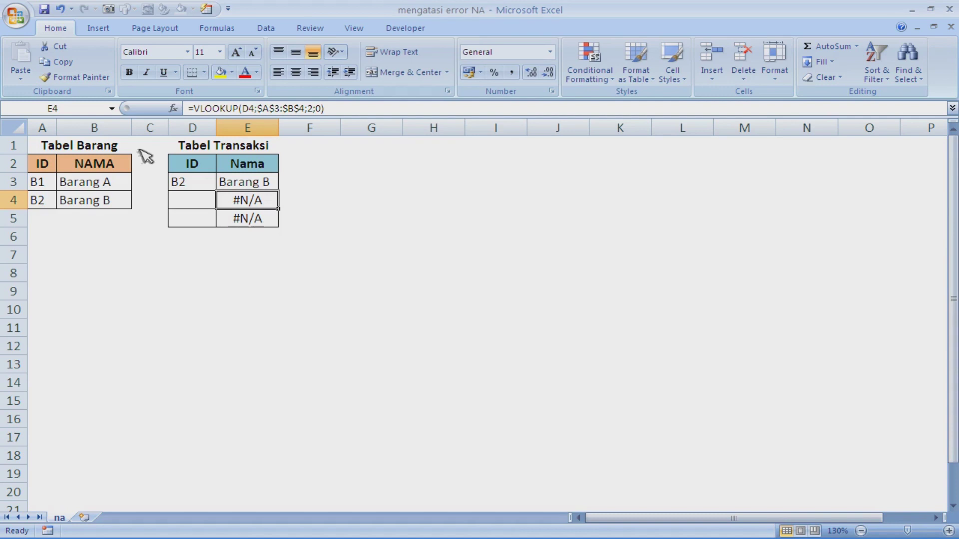
- Clear the copied VLOOKUP formulas from E4:E5
key("Delete")
key("Down")
key("Delete")
- Enter the formula =IFERROR(VLOOKUP(D4;$A$3:$B$4;2;0);"-") in cell E4
key("Up")
type("=")
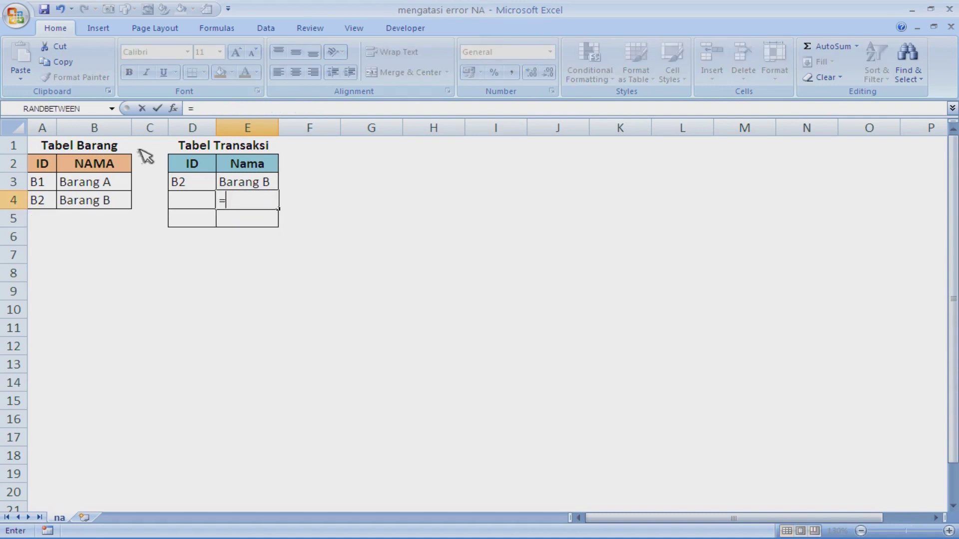
type("IF")
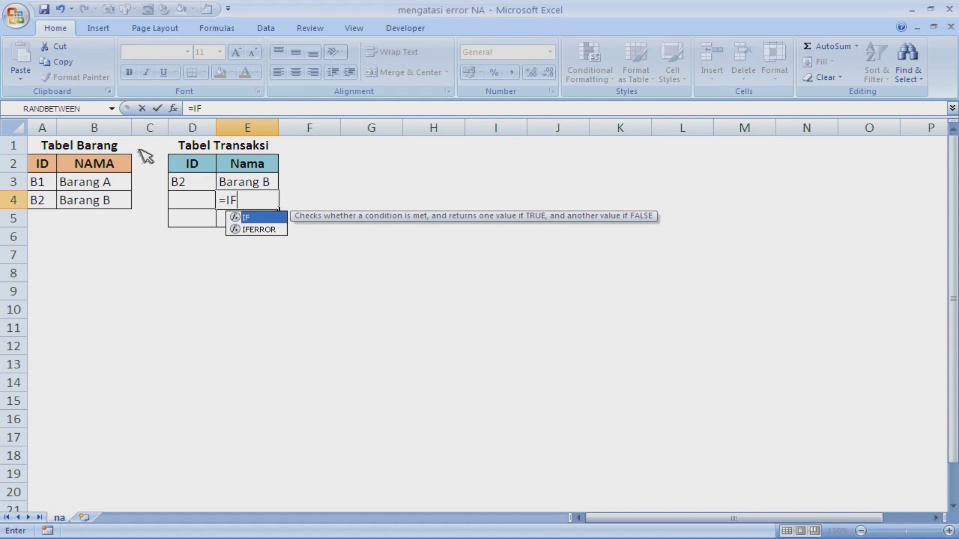
key("Down")
key("Tab")
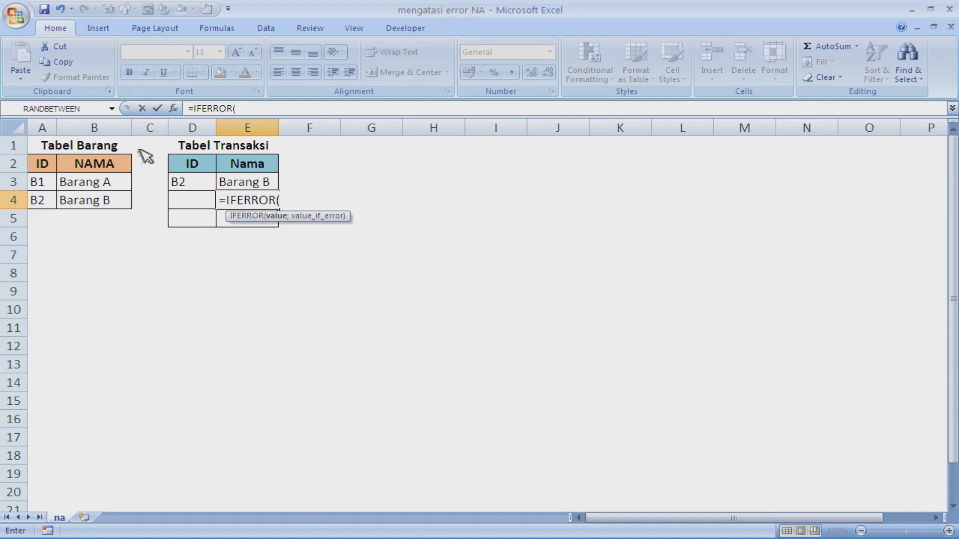
type("VLOOKUP(")
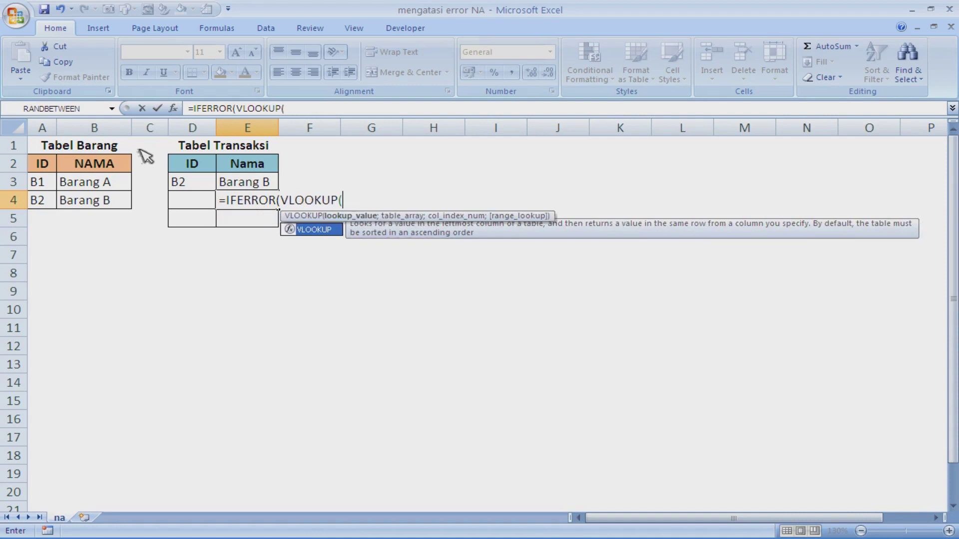
left_click(207, 203)
type(";")
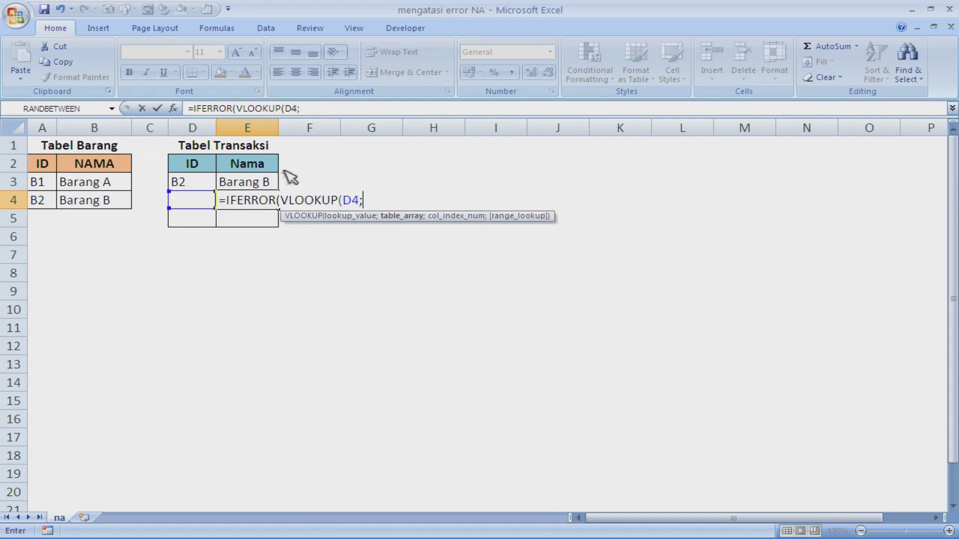
left_click_drag(39, 186, 100, 202)
key("F4")
type(";")
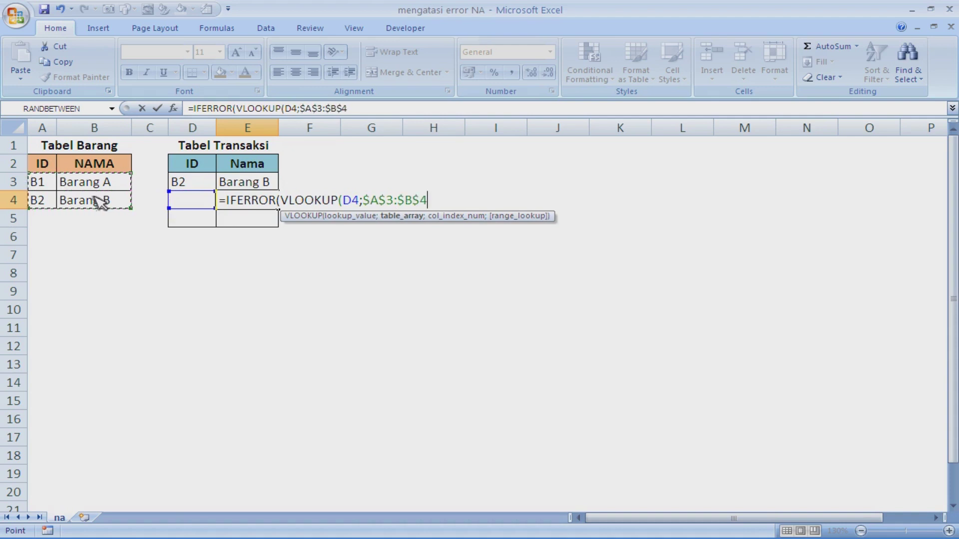
type("2;")
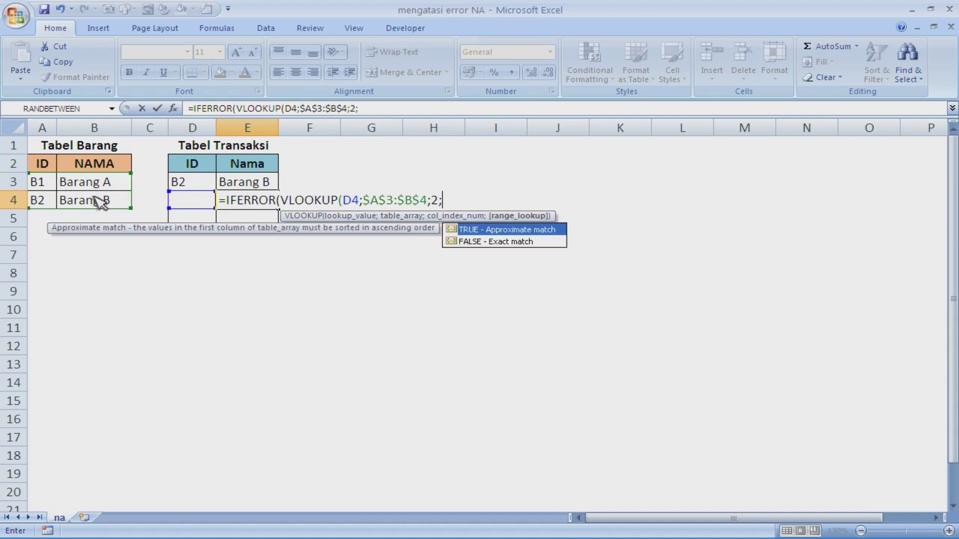
type("0);")
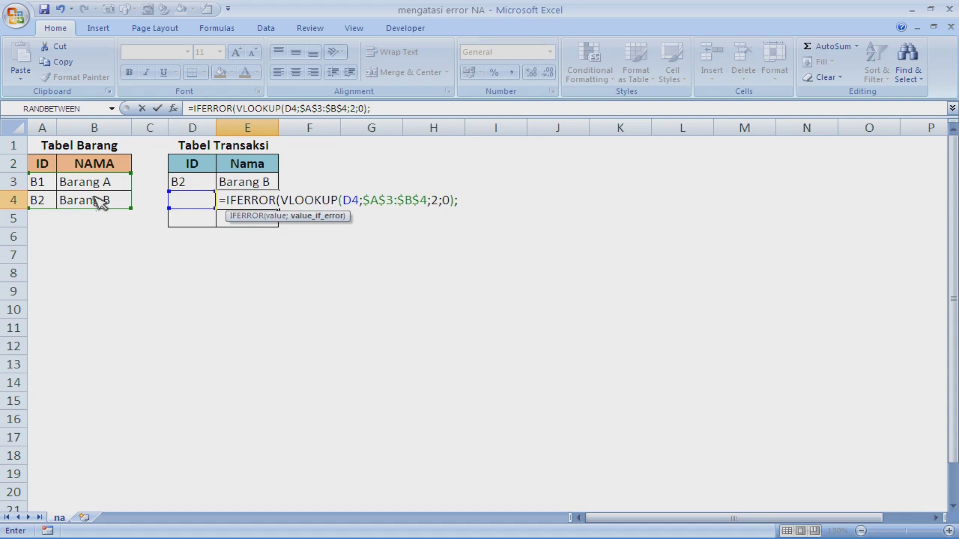
type("\"-\")")
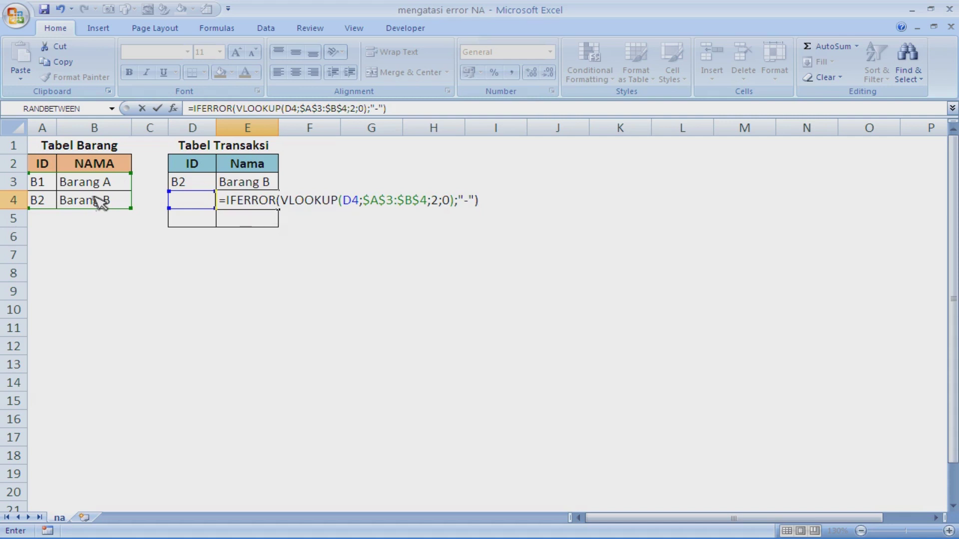
key("Return")
- Copy the IFERROR formula from E4 into cell E5
key("Up")
key("ctrl+c")
key("Down")
key("ctrl+v")
key("Escape")
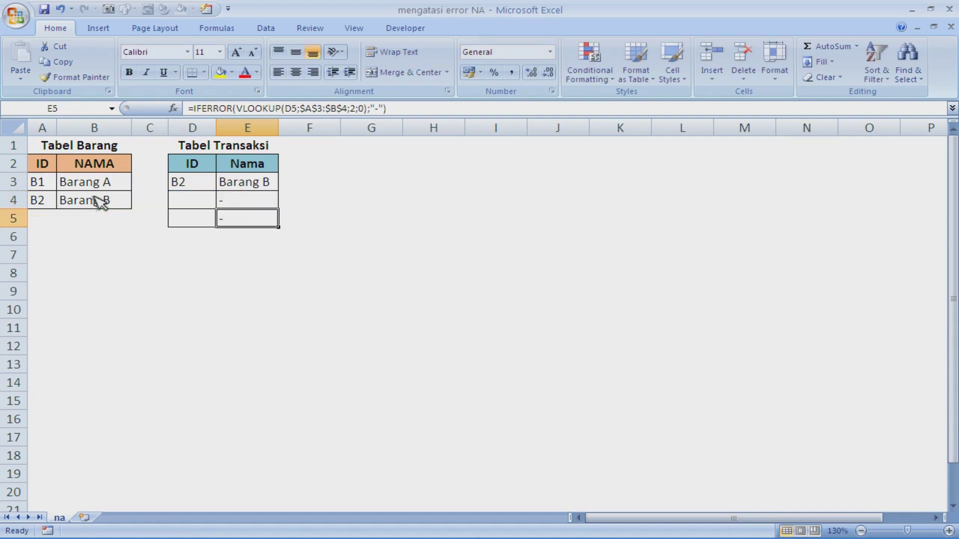
- Replace the "-" fallback value of the IFERROR formula in E4 with 0
key("Up")
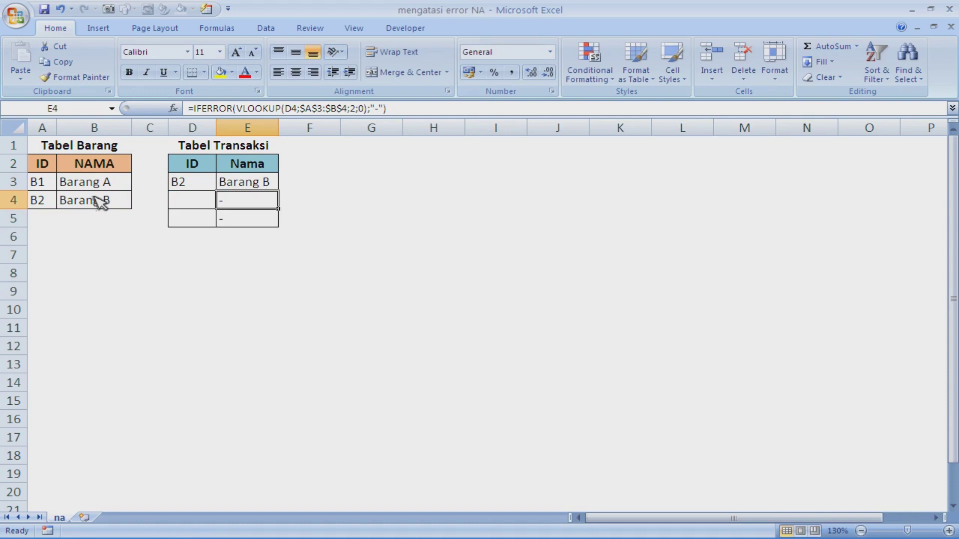
key("F2")
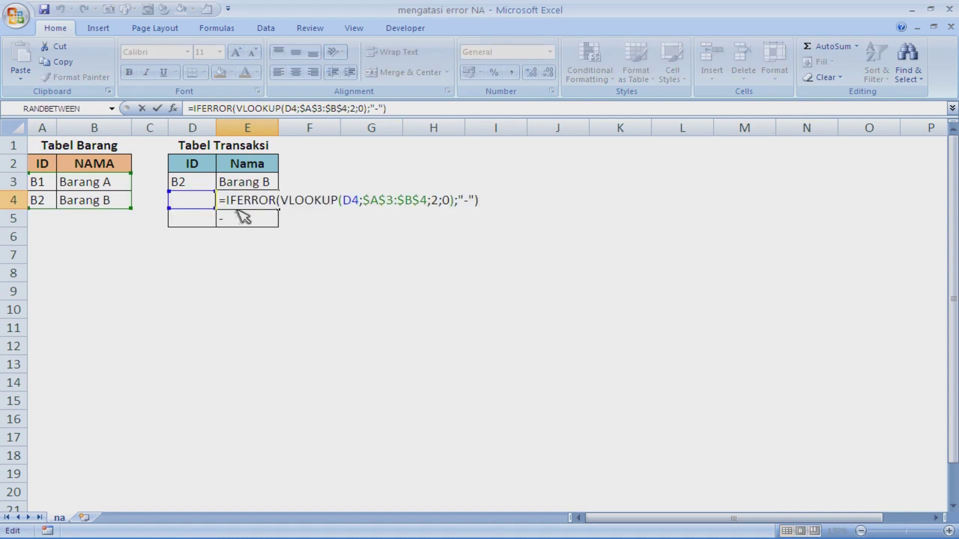
key("Left")
key("Left")
key("Left")
key("Left")
key("shift+Right")
key("shift+Right")
key("shift+Right")
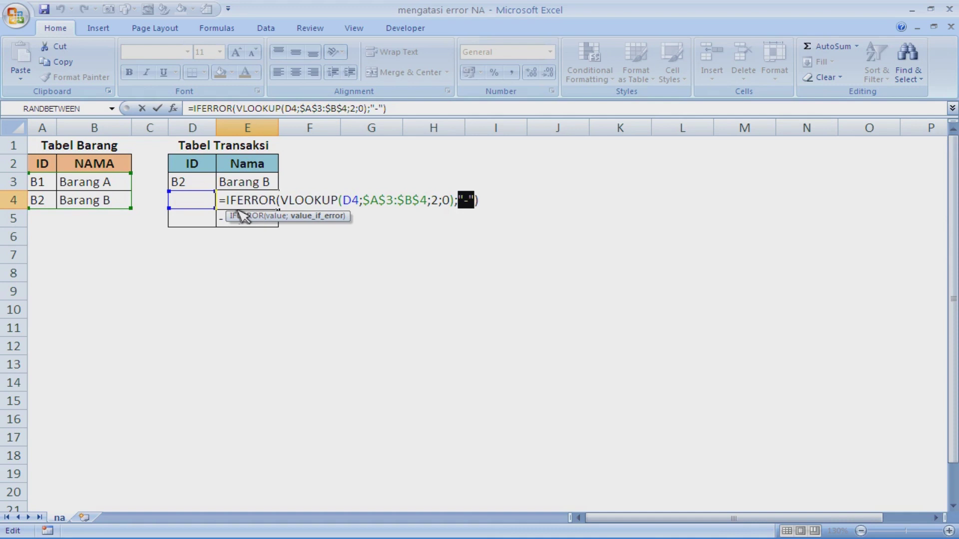
type("0")
key("Return")
key("Up")
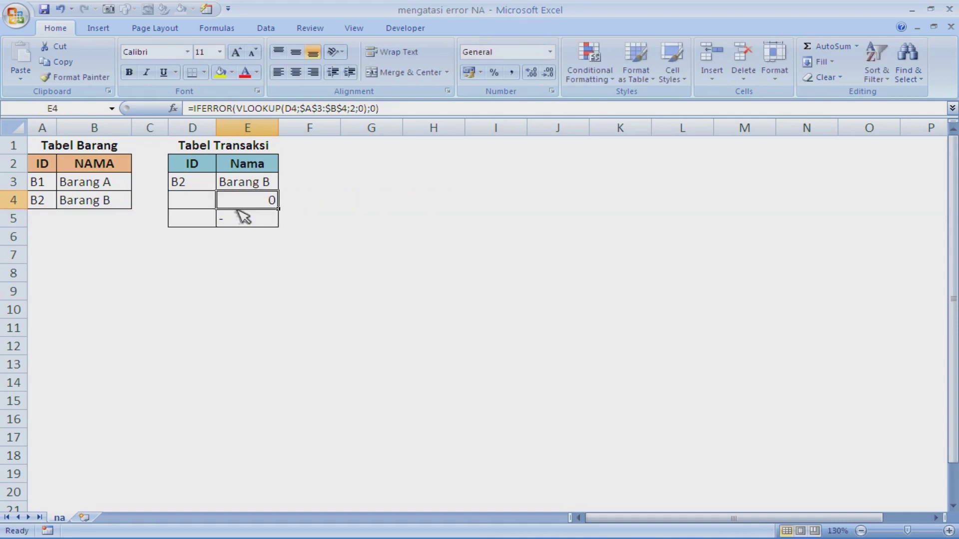
- Change the IFERROR fallback value in E4 to an empty string ("")
key("F2")
key("Left")
key("BackSpace")
type("\"\"")
key("Return")
key("Up")
- Set the IFERROR fallback text in E4 to "Kode Barang Kosong" and widen column E to fit it
key("F2")
key("Left")
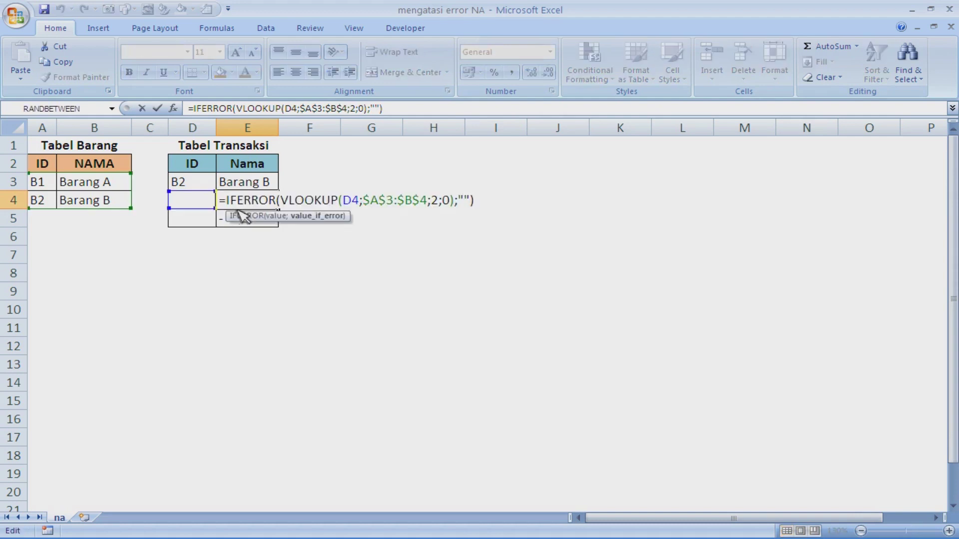
type("Kode Barang Kosong")
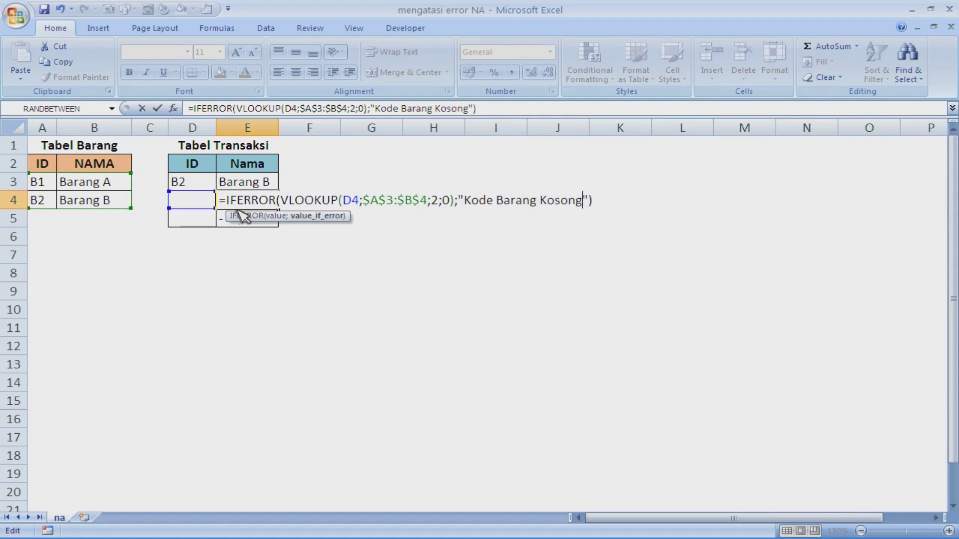
key("Return")
key("Up")
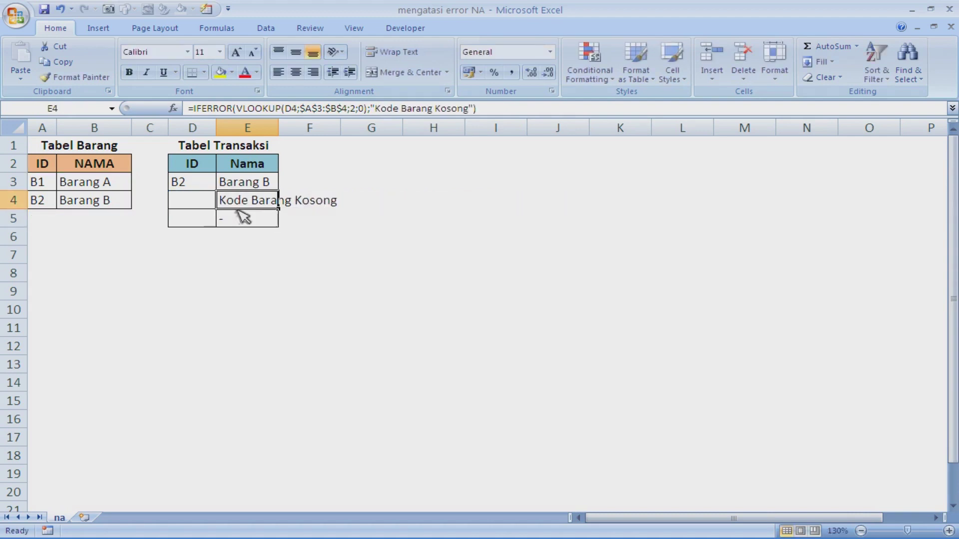
left_click_drag(279, 128, 344, 128)
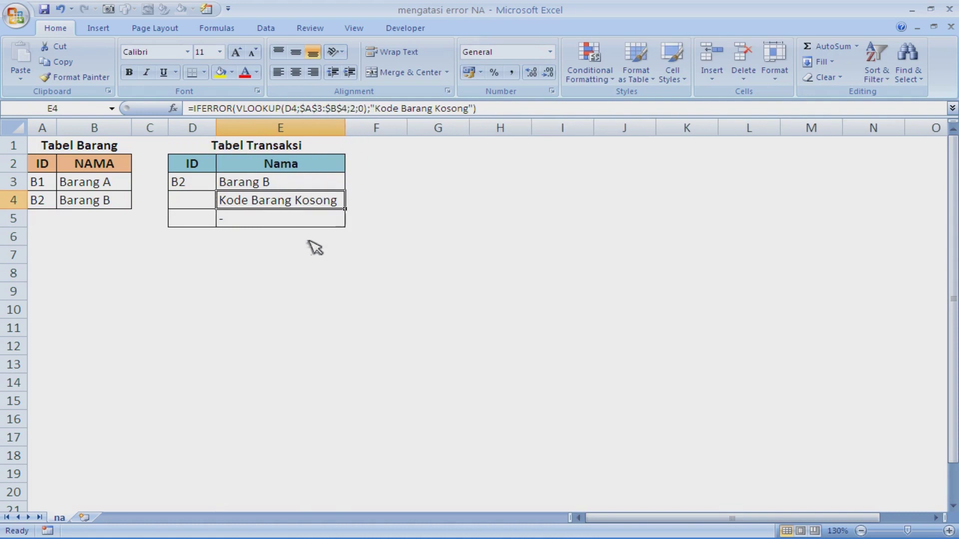
- Enter the ID B1 in cell D4 of Tabel Transaksi
left_click(214, 203)
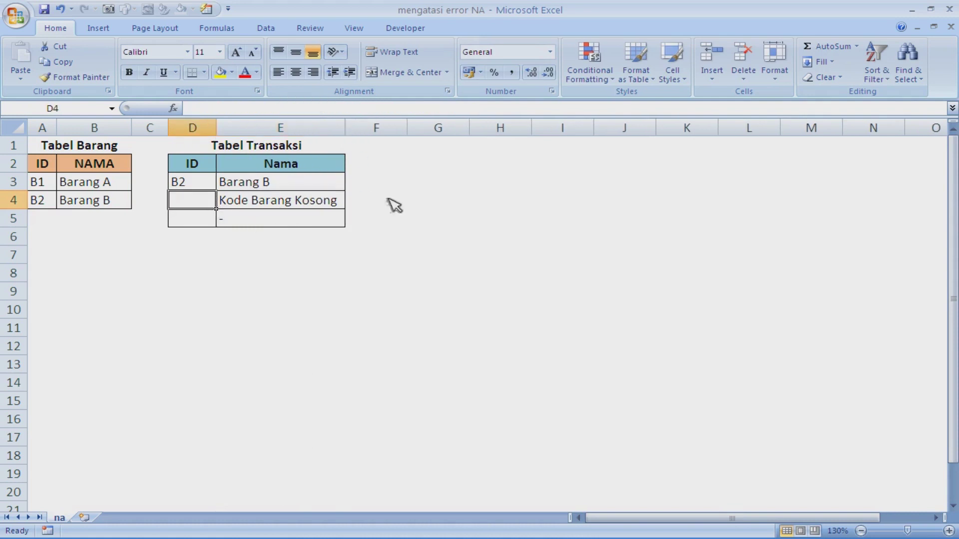
type("B2")
key("BackSpace")
type("1")
key("Return")
- Copy the IFERROR formula with the "Kode Barang Kosong" fallback from E4 into E5
key("Up")
key("Right")
key("ctrl+c")
key("Down")
key("Return")
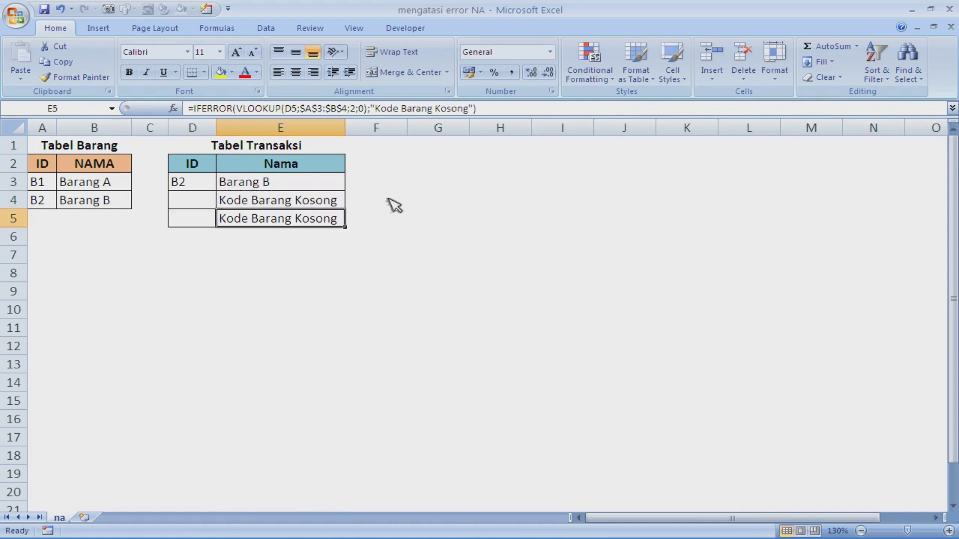
- Replace the "Kode Barang Kosong" fallback in the E4 formula with "-"
key("Up")
key("F2")
key("shift+Left")
key("shift+Left")
key("shift+Left")
key("shift+Left")
key("shift+Left")
key("shift+Left")
key("shift+Left")
key("shift+Left")
key("shift+Left")
key("shift+Left")
key("shift+Left")
key("shift+Left")
key("shift+Left")
key("shift+Left")
key("shift+Left")
key("shift+Left")
key("shift+Left")
key("shift+Left")
type("-")
key("Return")
- Copy the IFERROR formula with the "-" fallback from E4 into E5
key("Up")
key("ctrl+c")
key("Down")
key("Return")
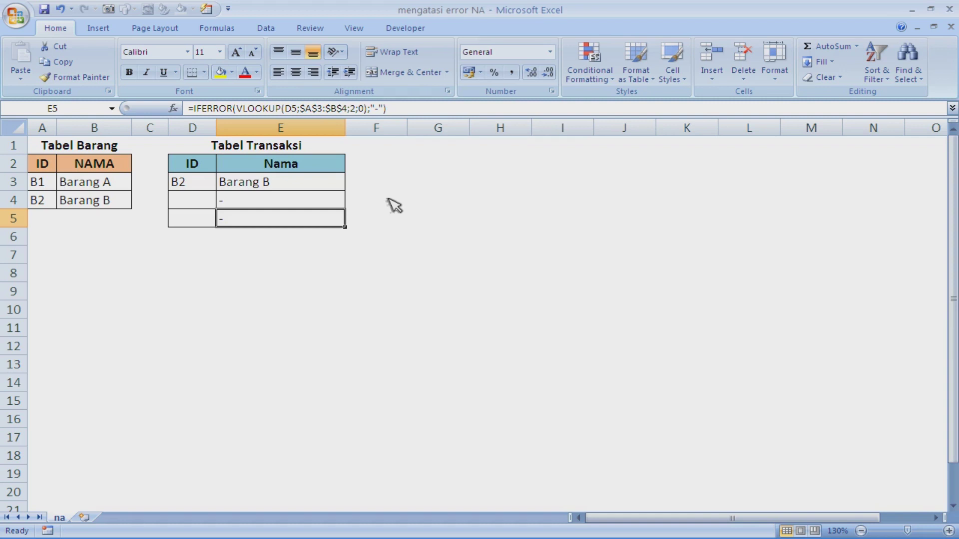
- Clear the IFERROR formulas from cells E4:E5
key("Up")
key("ctrl+z")
key("ctrl+z")
key("ctrl+z")
key("ctrl+z")
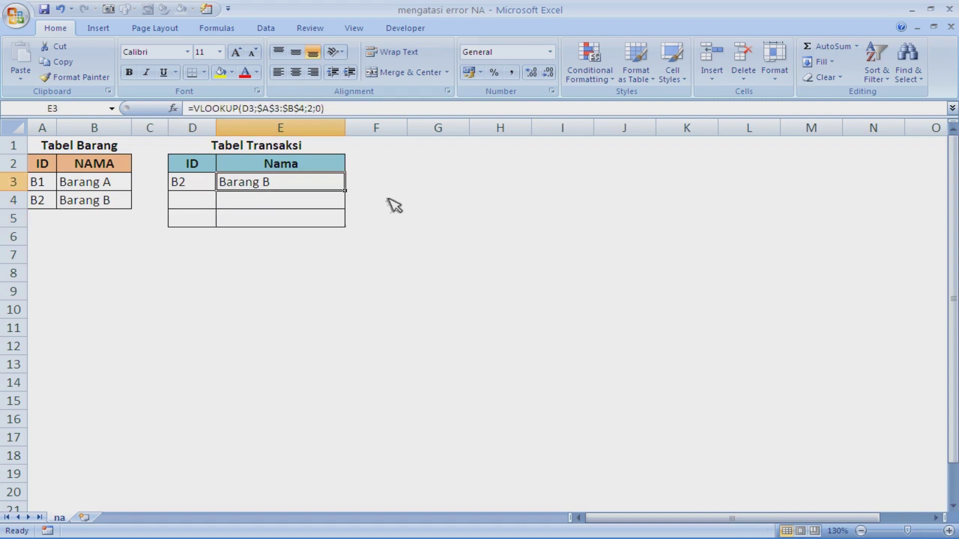
- List the function names if, isna and vlookup in cells H4:H6
key("Down")
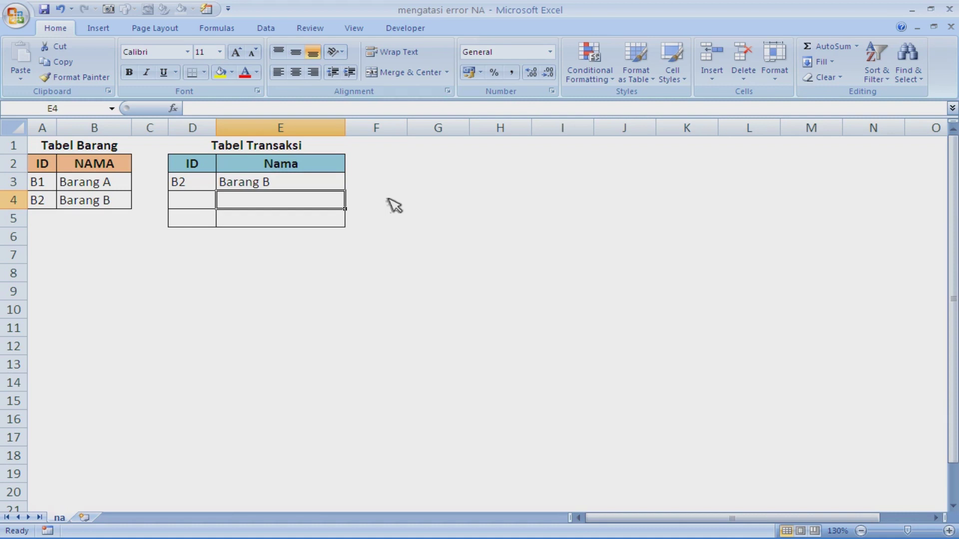
key("Right")
key("Right")
key("Right")
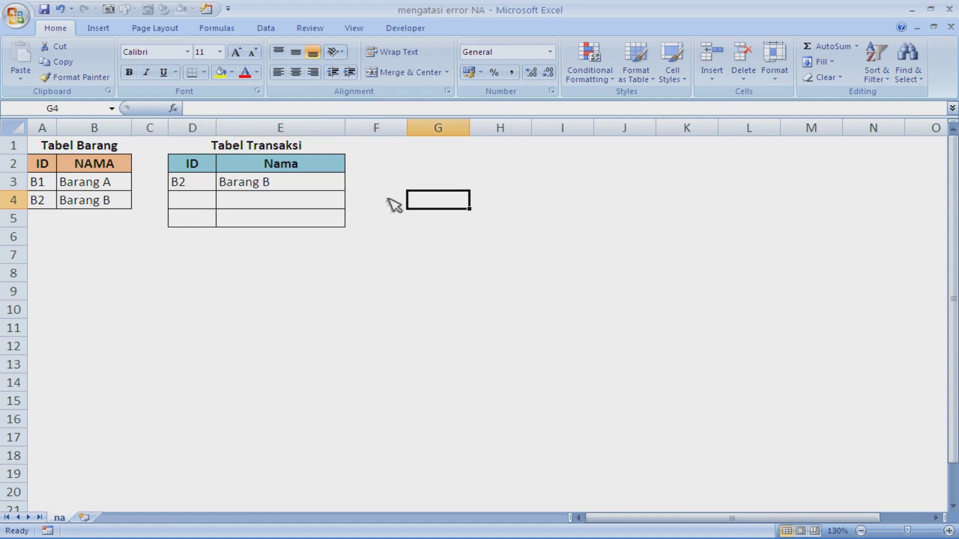
type("if")
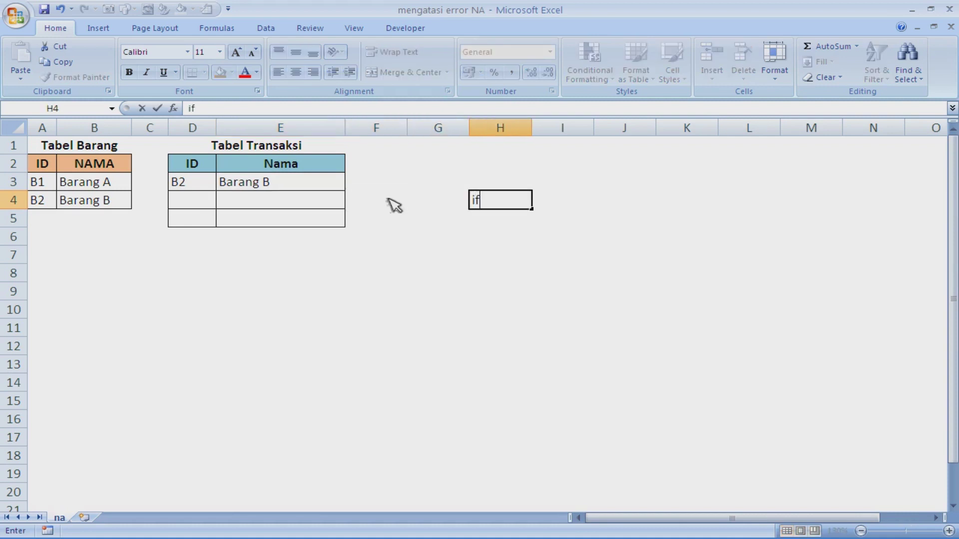
key("Return")
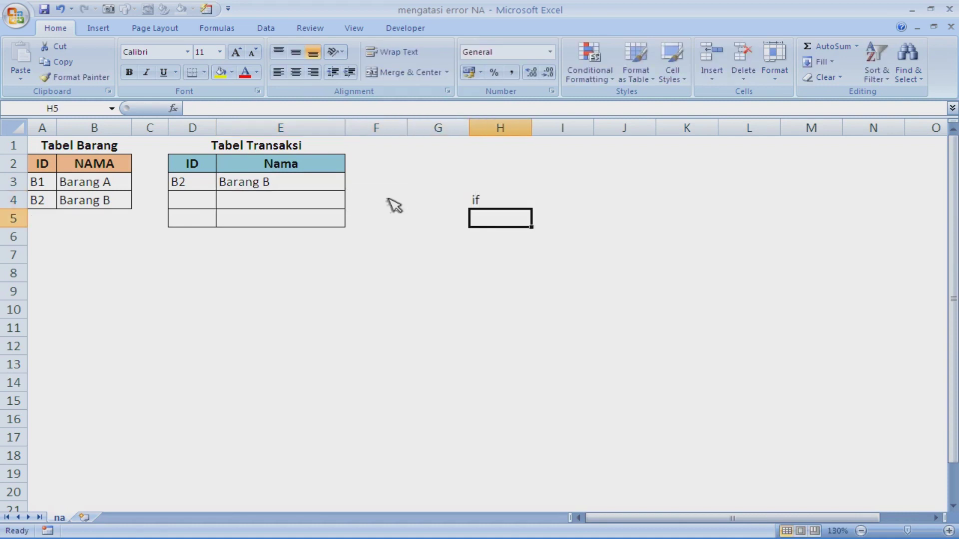
type("isna")
key("Return")
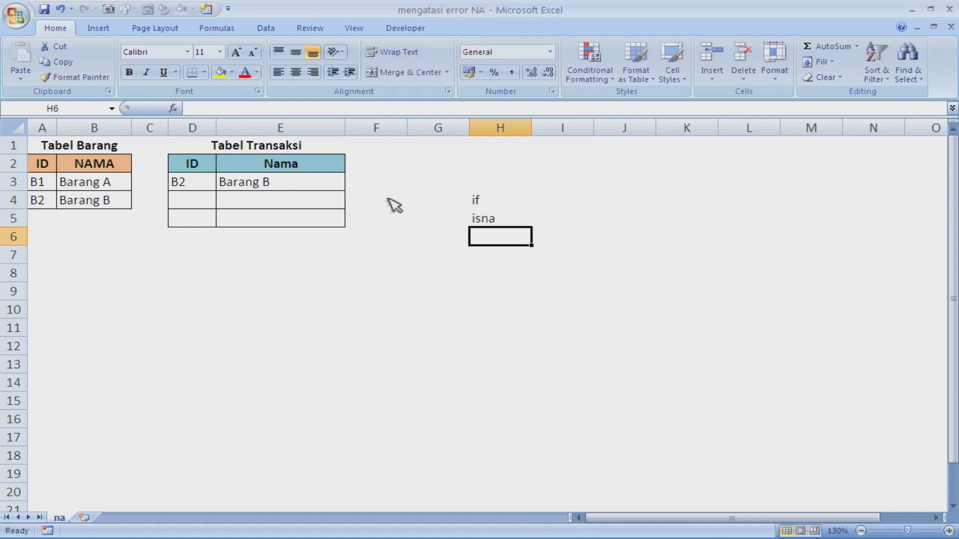
type("v")
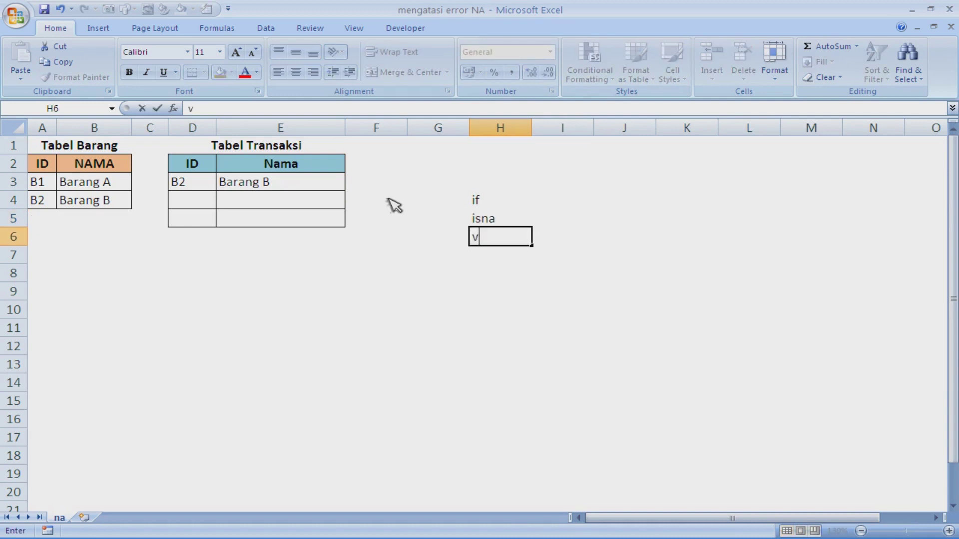
type("lookup")
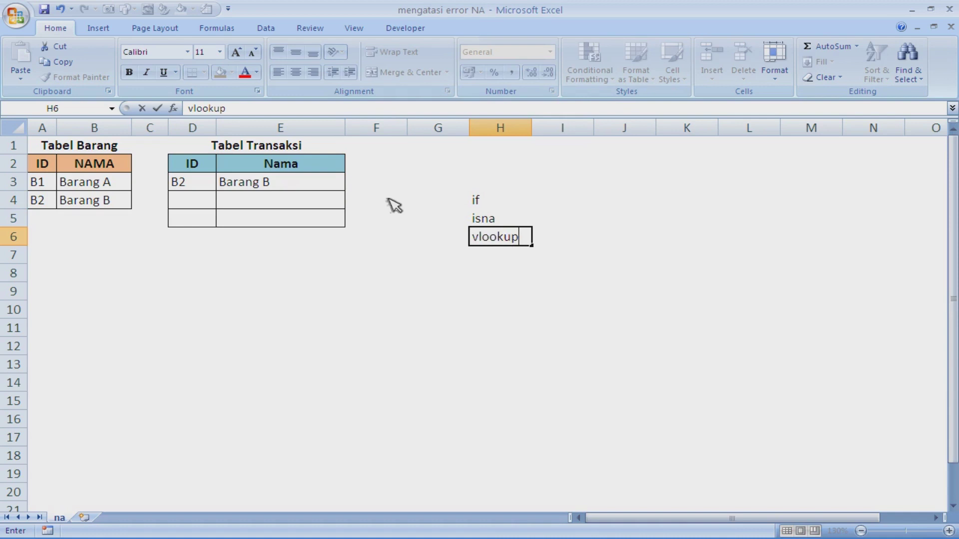
key("Return")
key("Return")
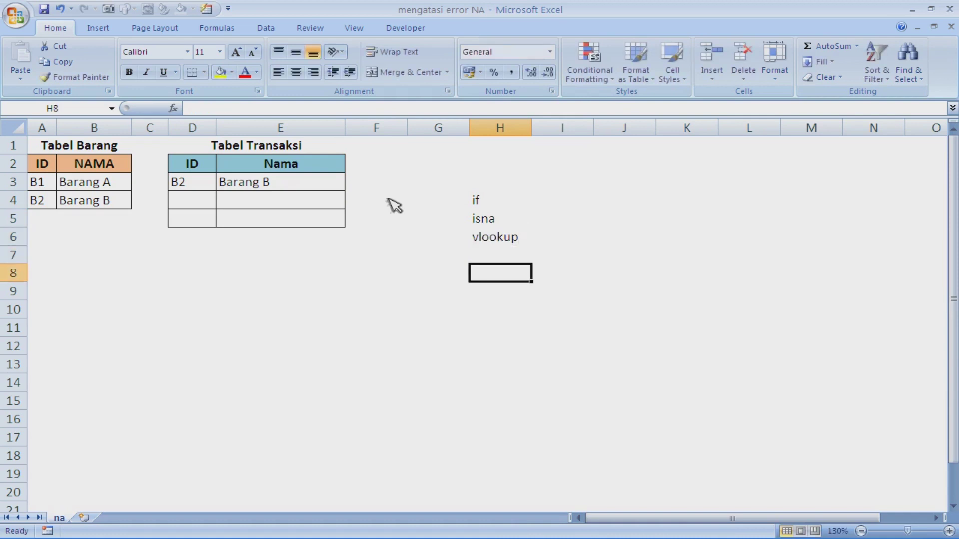
key("Up")
key("Up")
key("Up")
key("Up")
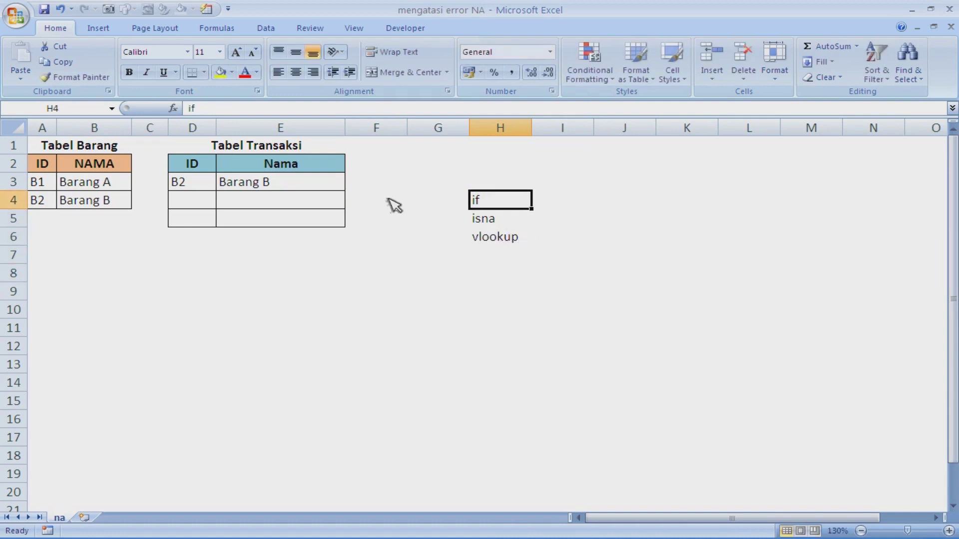
- Copy the VLOOKUP formula from E3 into cell E6 below the transaction table
key("Right")
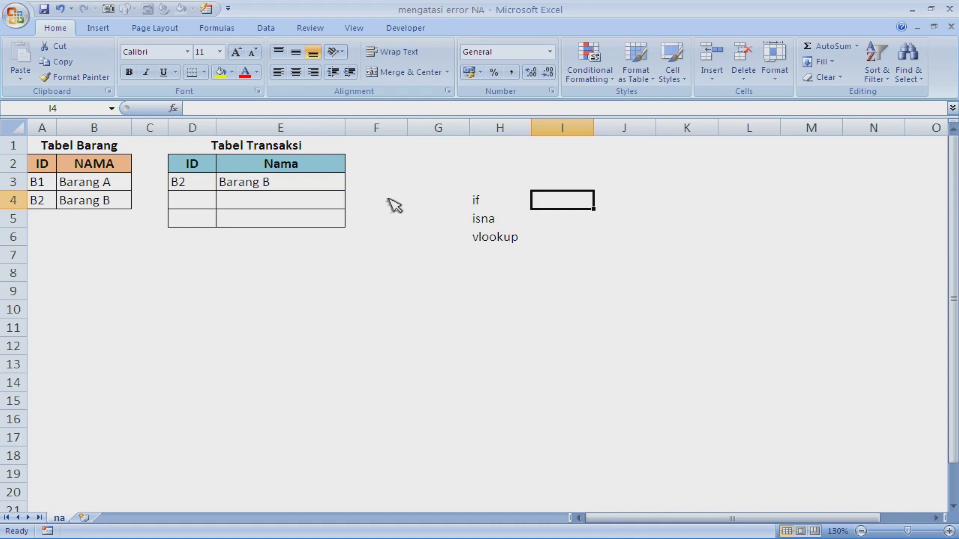
key("Left")
key("Left")
key("Left")
key("Left")
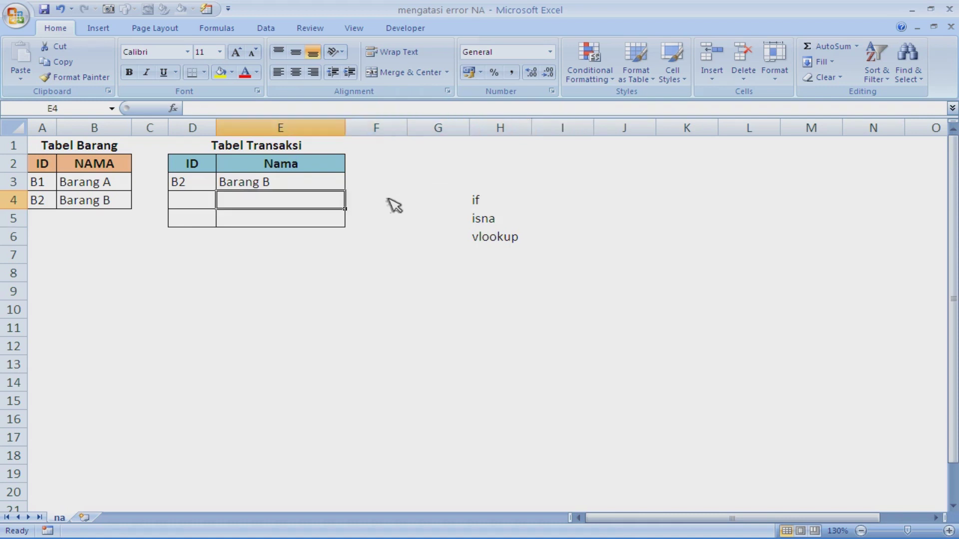
key("Up")
key("ctrl+c")
key("Down")
key("Down")
key("Down")
key("Return")
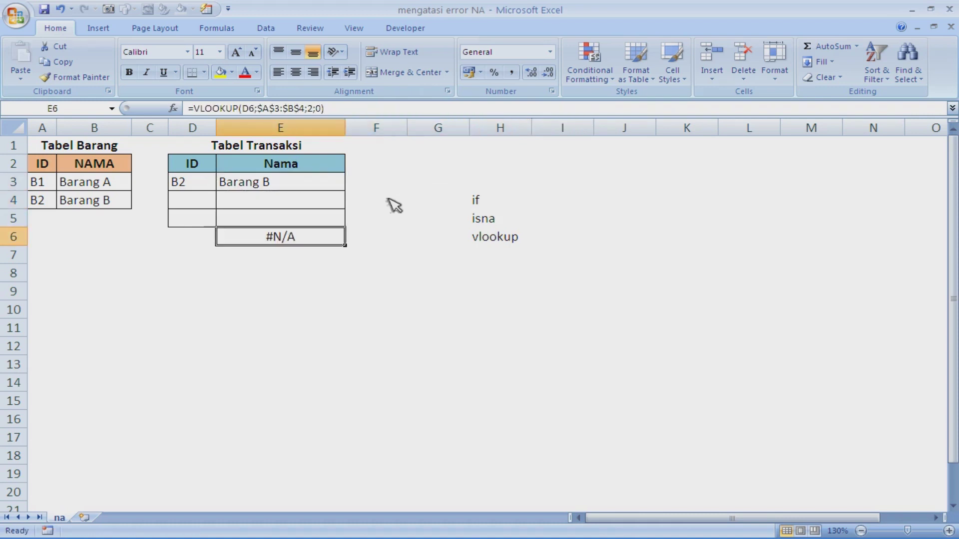
- Move the VLOOKUP formula from E6 to E4
key("ctrl+x")
key("Up")
key("Up")
key("Return")
- Enter the formula =ISNA(E4) in cell F4 to test the lookup result for an #N/A error
left_click(394, 205)
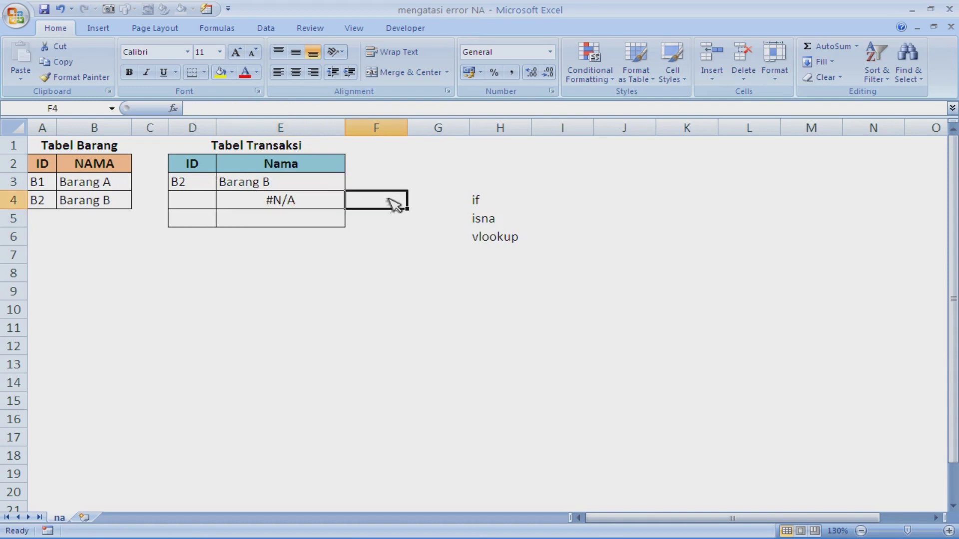
type("=IS")
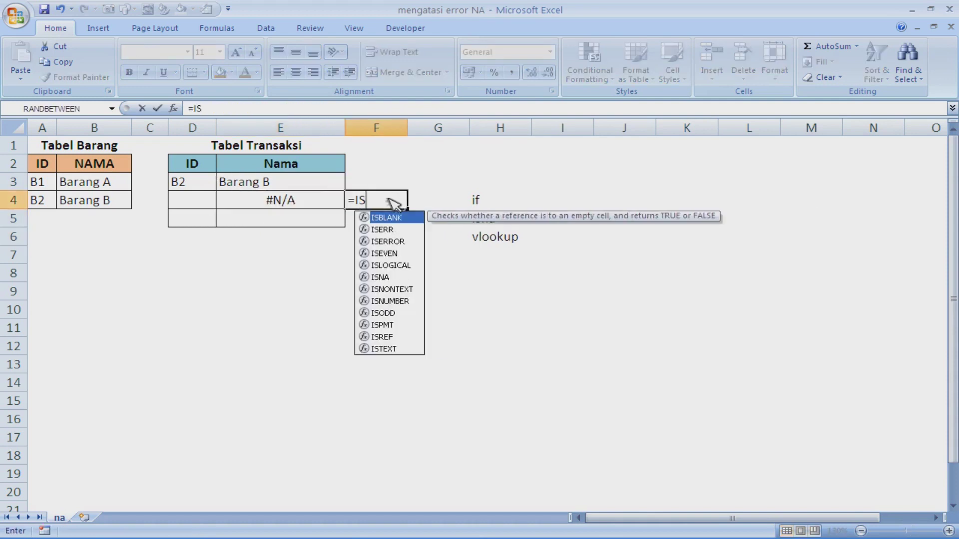
type("N")
key("Tab")
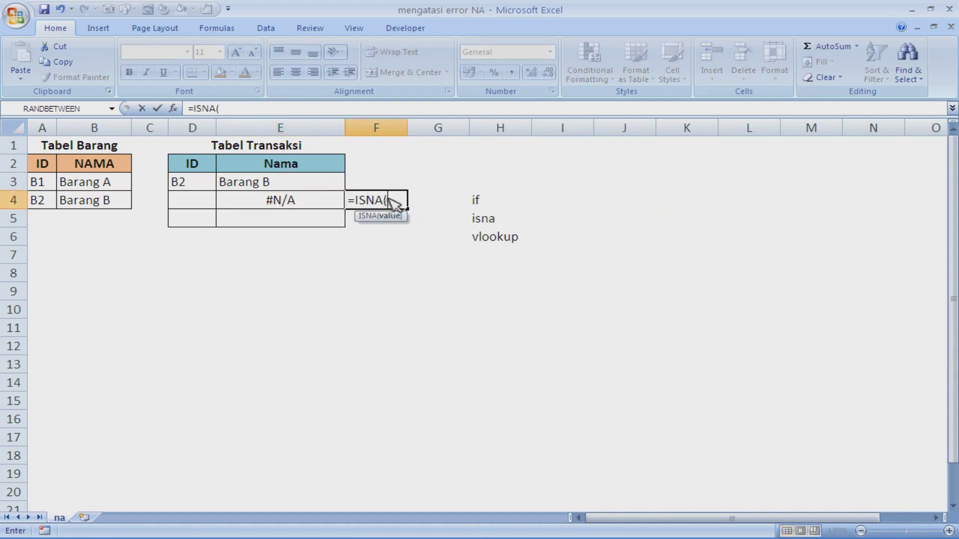
left_click(297, 204)
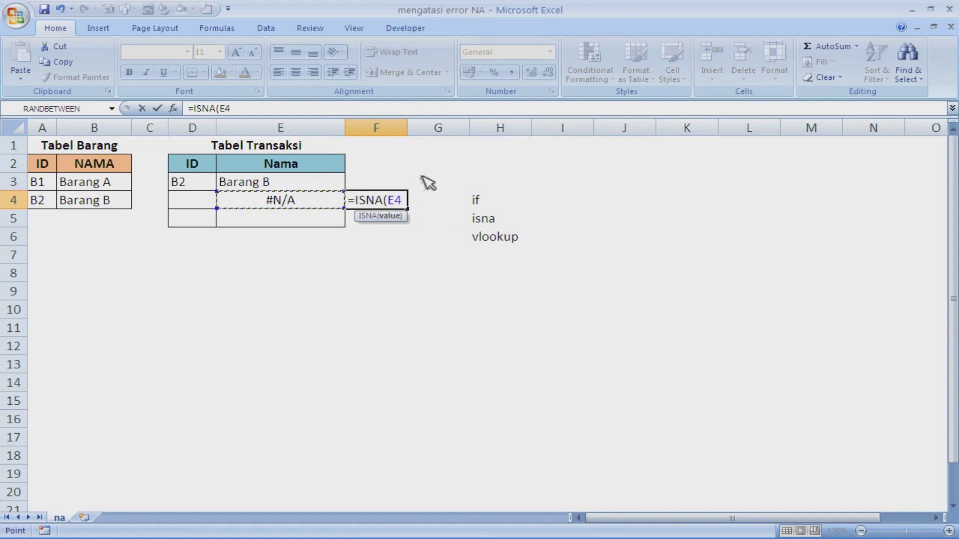
type(")")
key("Return")
key("Up")
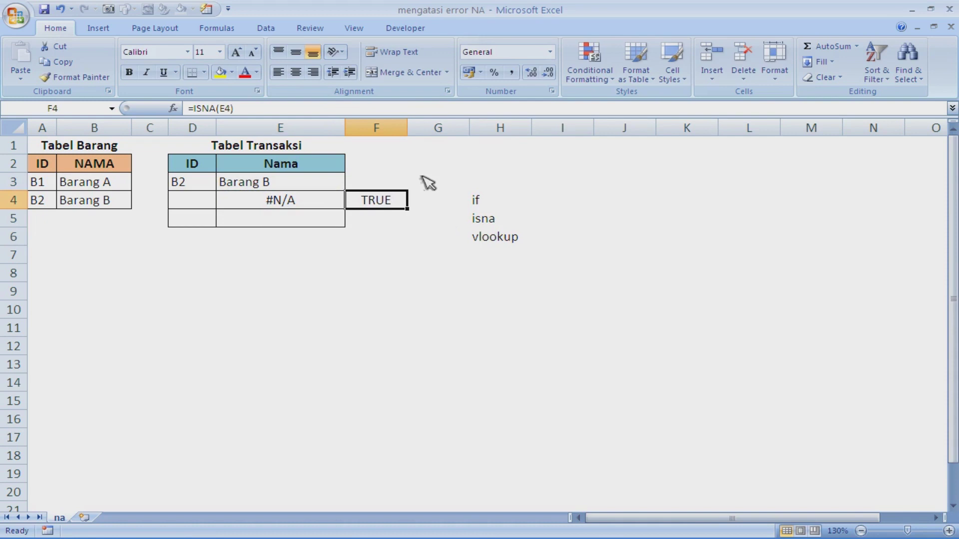
- Clear the lookup formula in E4 and the test formula and function notes in F4:H6
key("Left")
key("Delete")
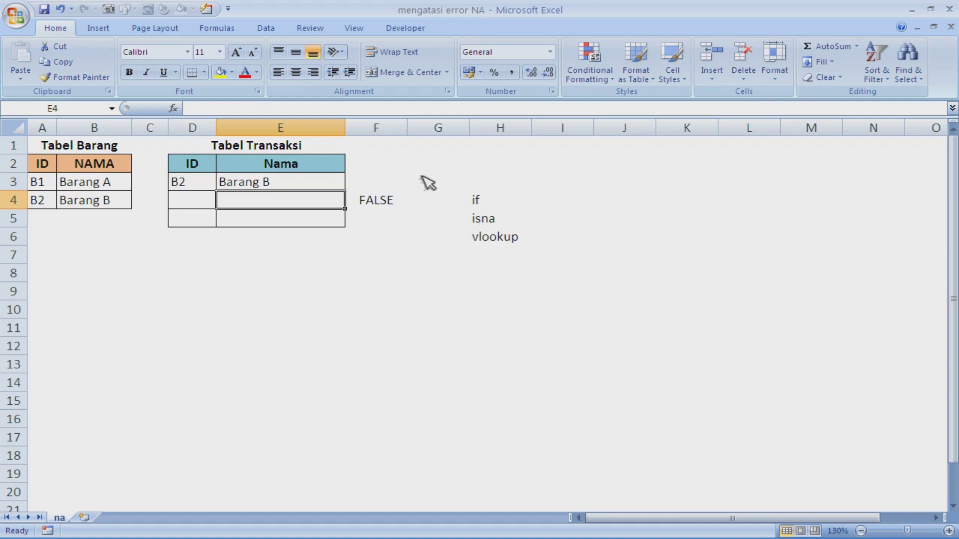
key("Right")
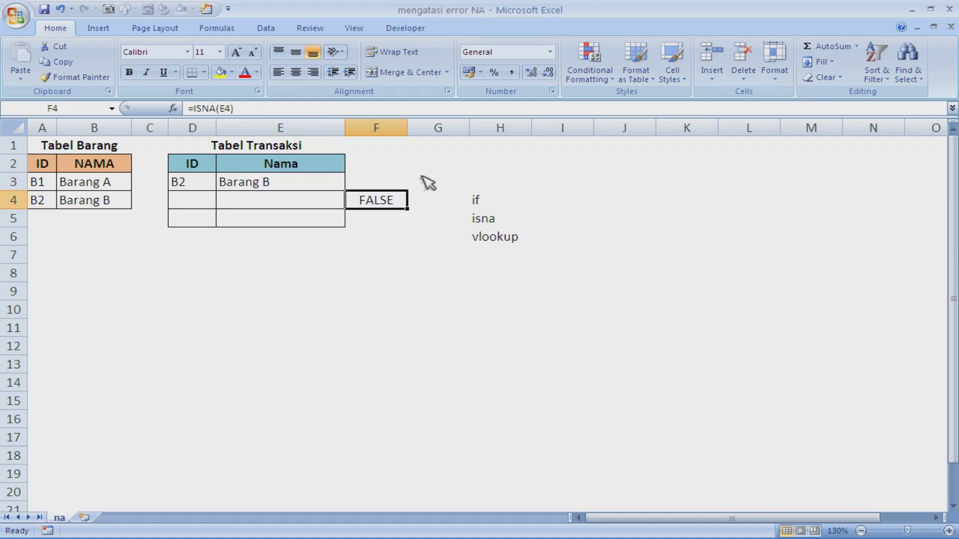
key("shift+Right")
key("shift+Right")
key("shift+Down")
key("shift+Down")
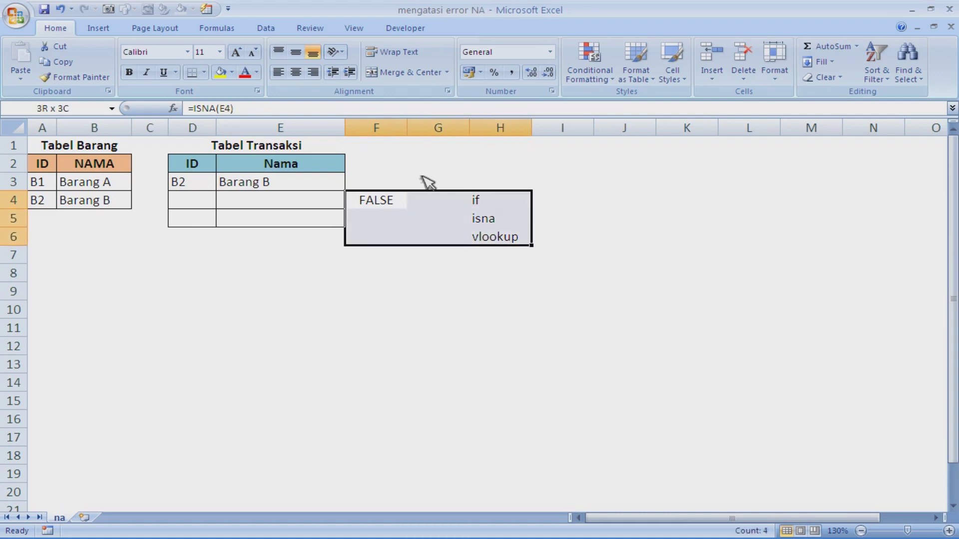
key("Delete")
- Begin a formula in E4 with an IF function whose logical test is ISNA
key("Left")
type("=")
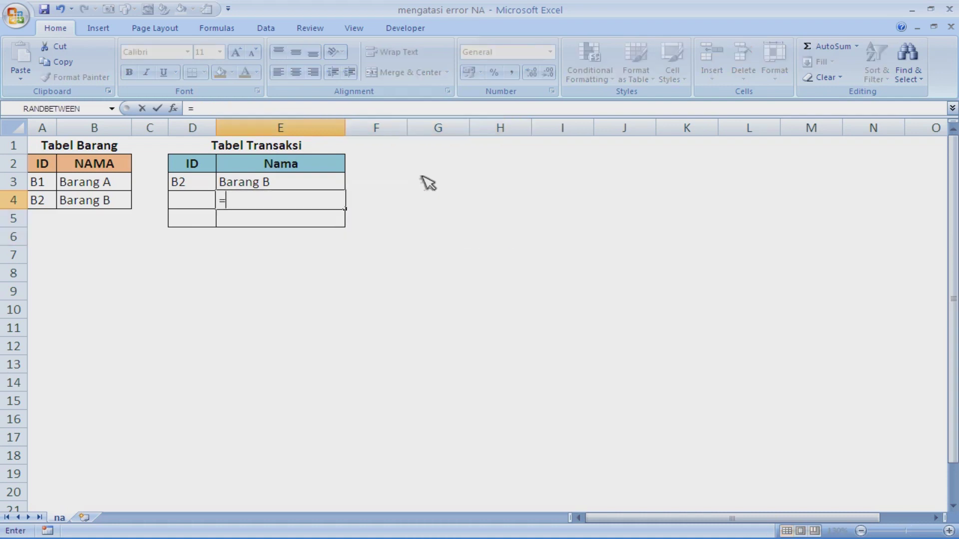
type("IF(")
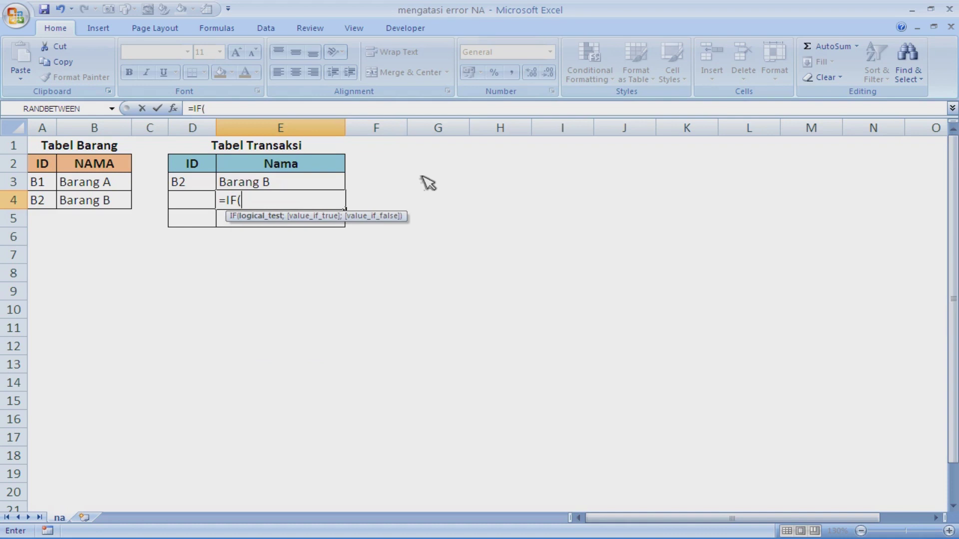
type("IS")
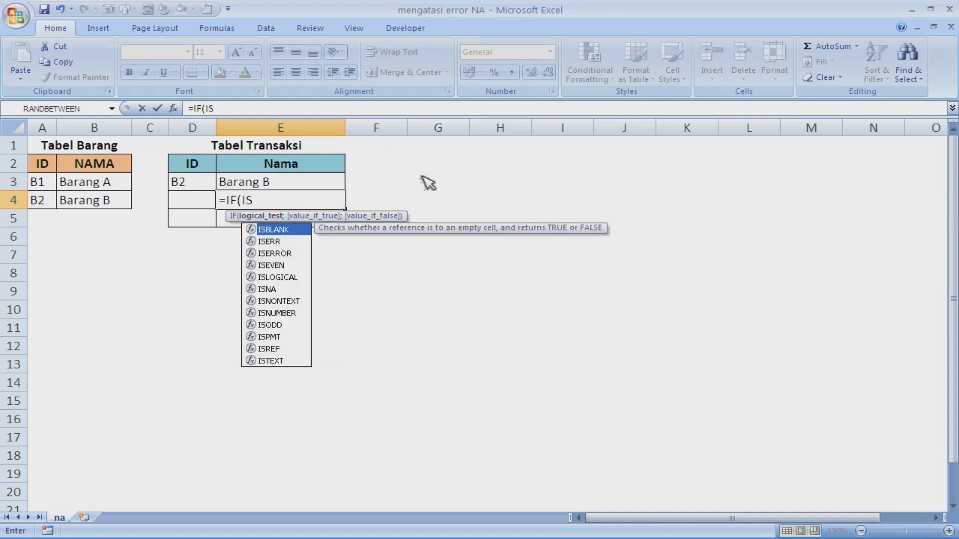
type("N")
key("Tab")
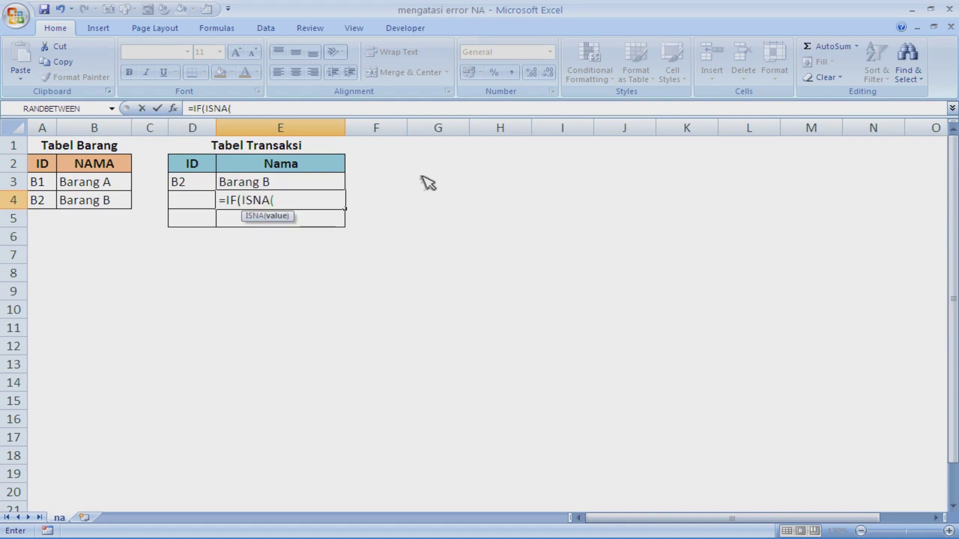
- Nest VLOOKUP(D4;$A$3:$B$4;2;0) inside the ISNA test of the E4 formula and close the test
type("VLOK")
key("BackSpace")
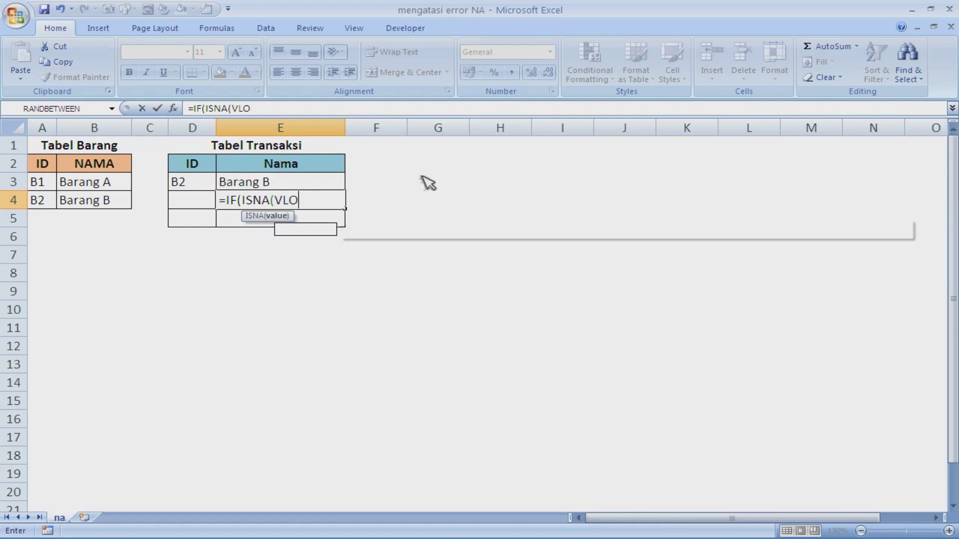
key("Tab")
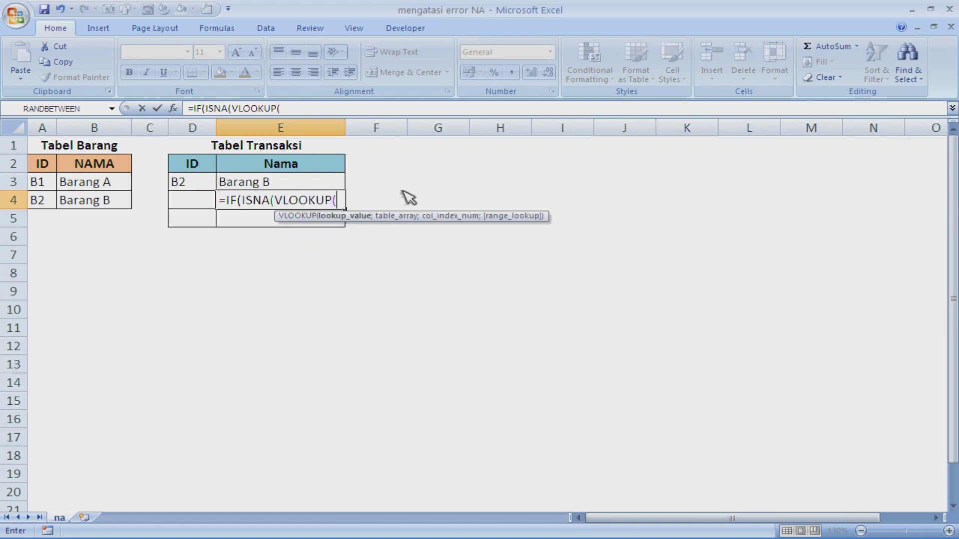
left_click(202, 202)
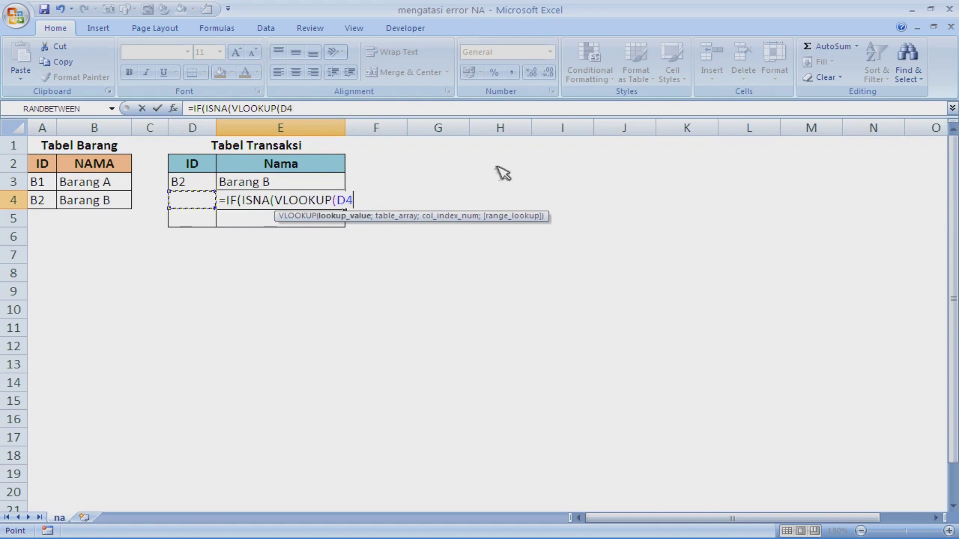
type(";")
left_click_drag(30, 183, 86, 198)
key("F4")
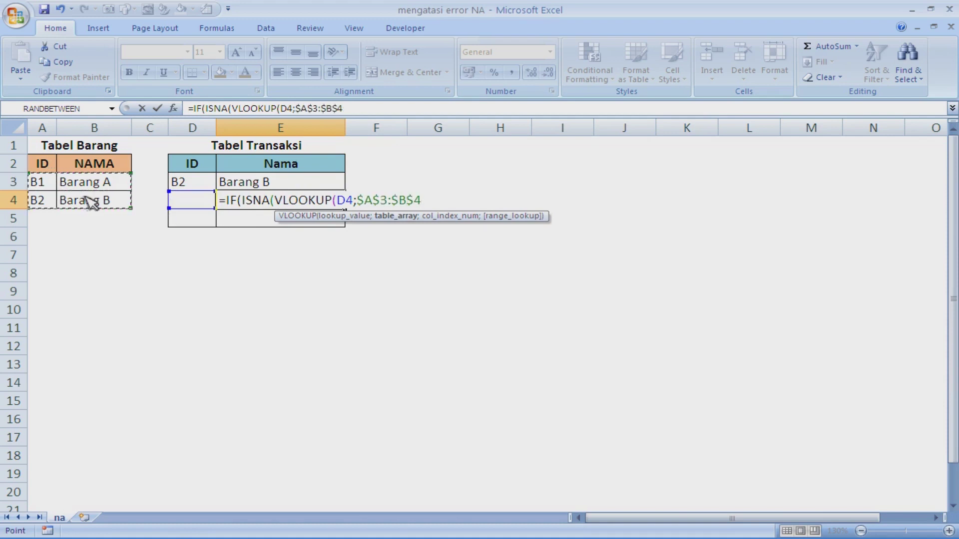
type(";")
type("2")
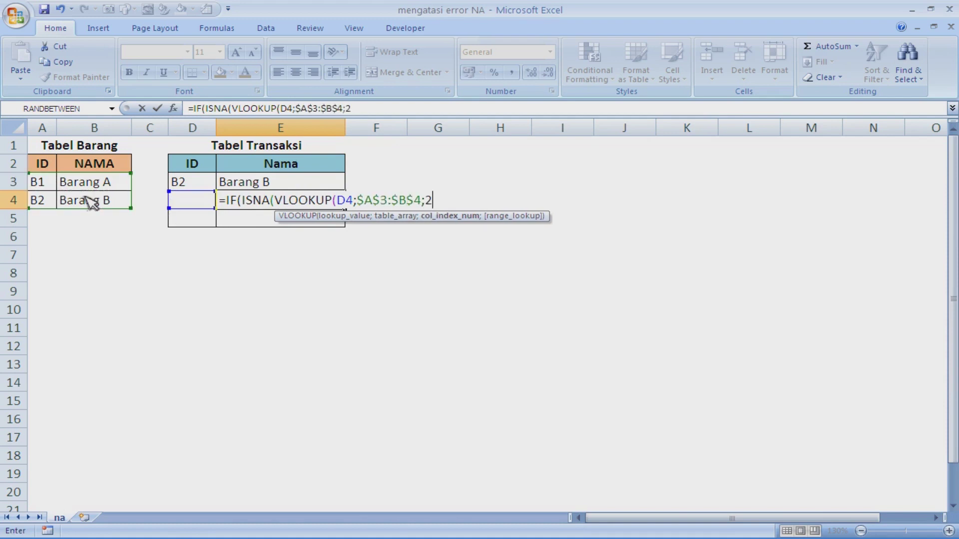
type(";0)")
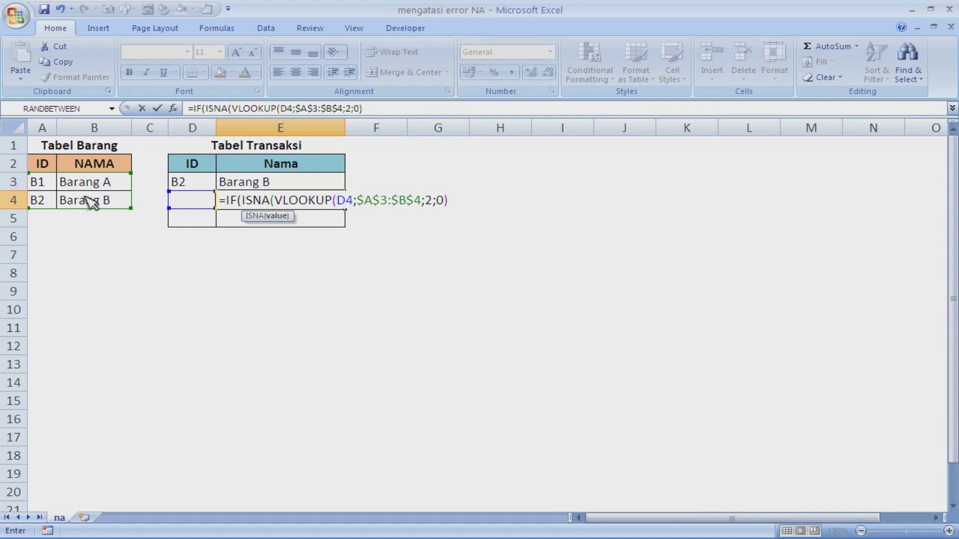
type(")")
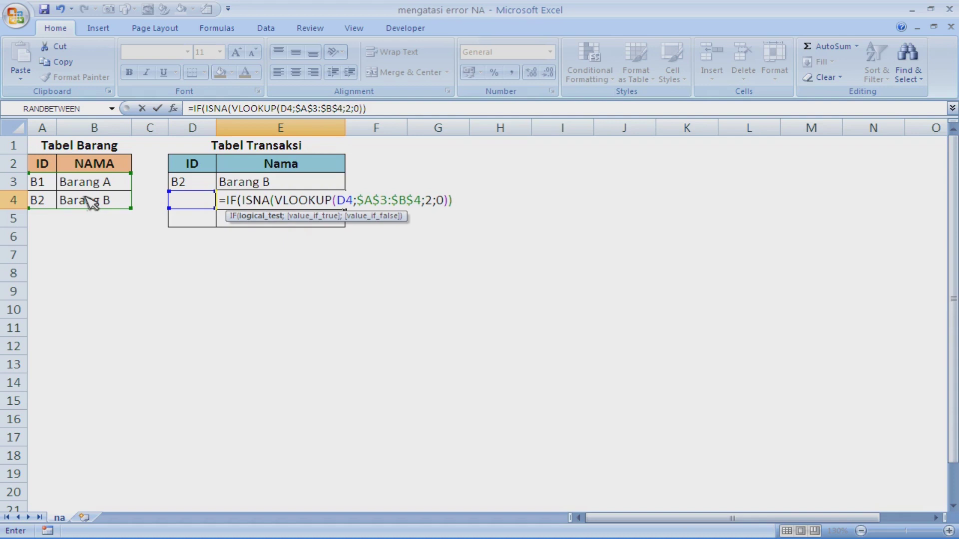
- Complete the E4 IF formula with "" as the true result and VLOOKUP(D4;$A$3:$B$4;2;0) as the false result
type(";")
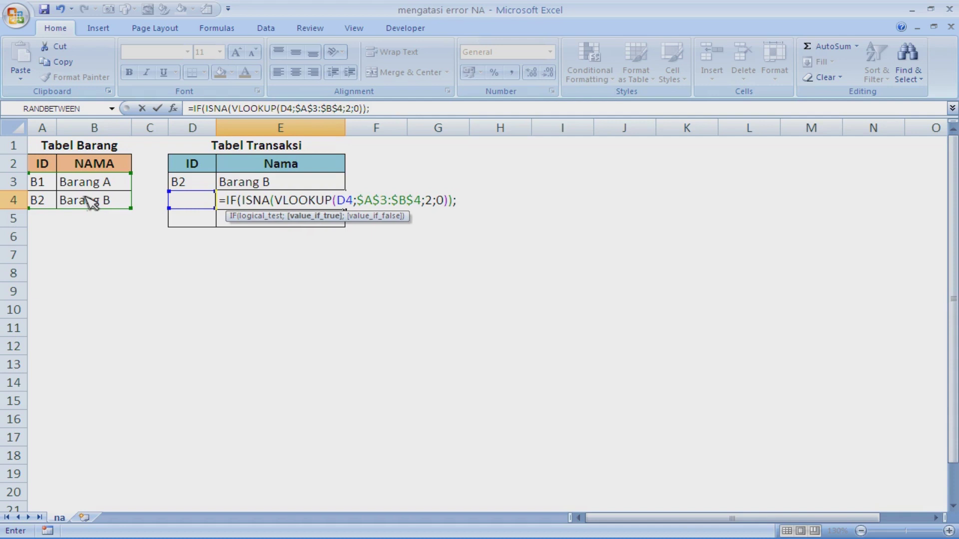
type("\"\";")
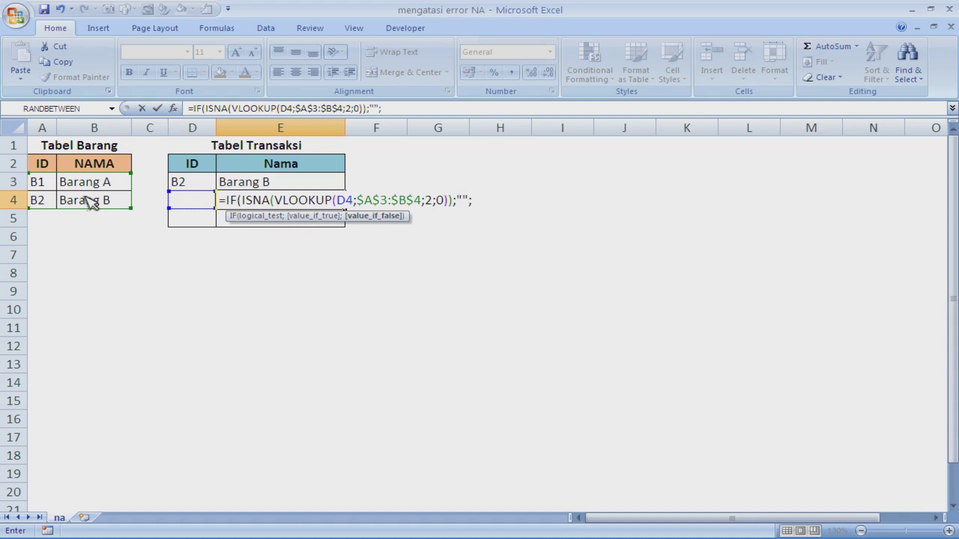
type("VL")
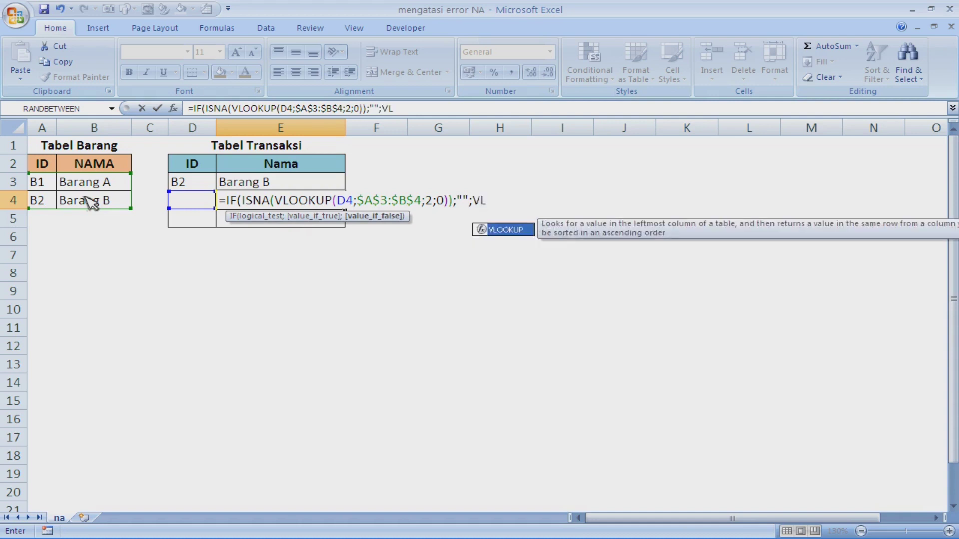
key("Tab")
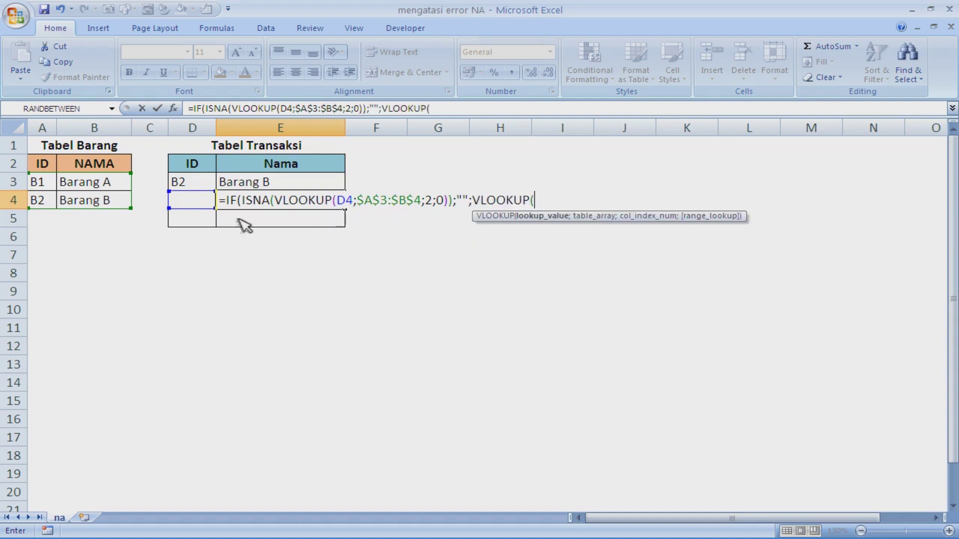
left_click(199, 203)
type(";")
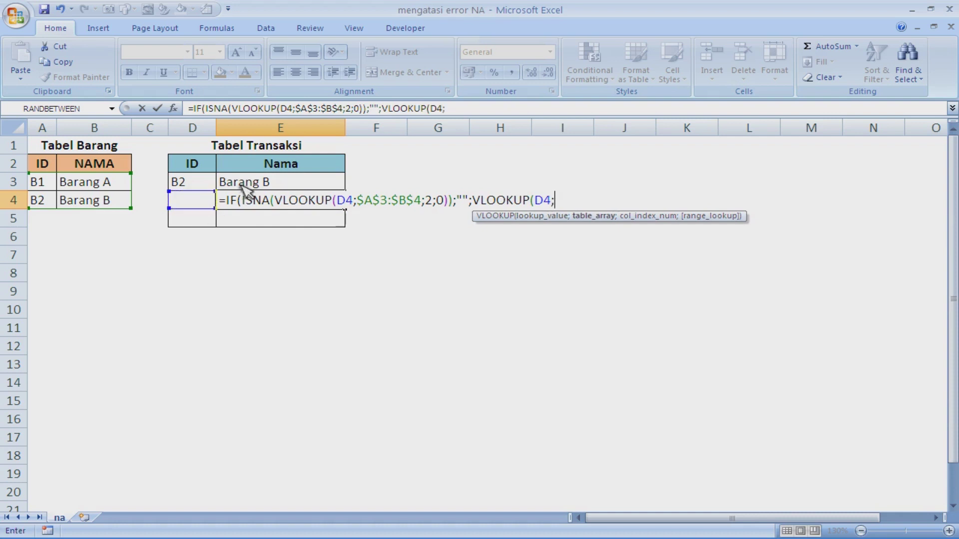
left_click_drag(42, 188, 100, 201)
key("F4")
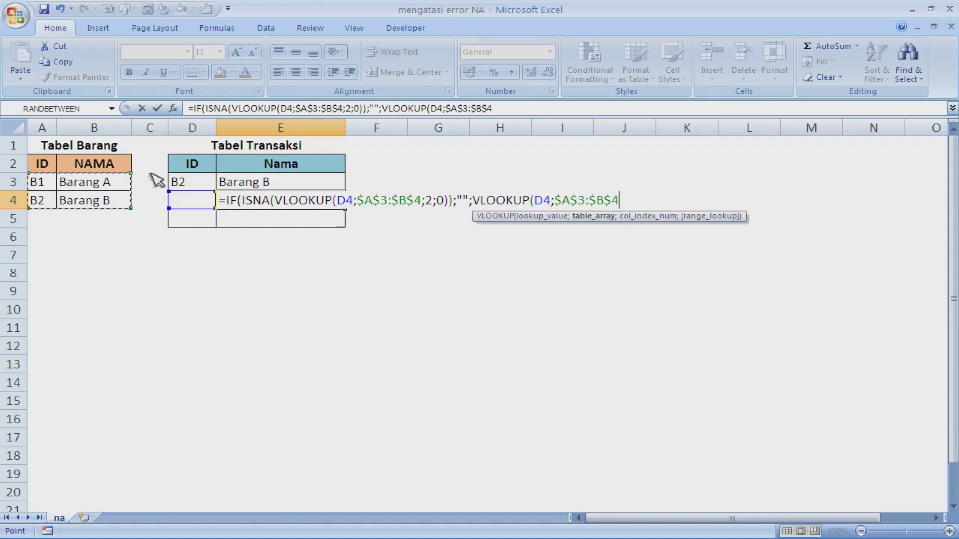
type(";")
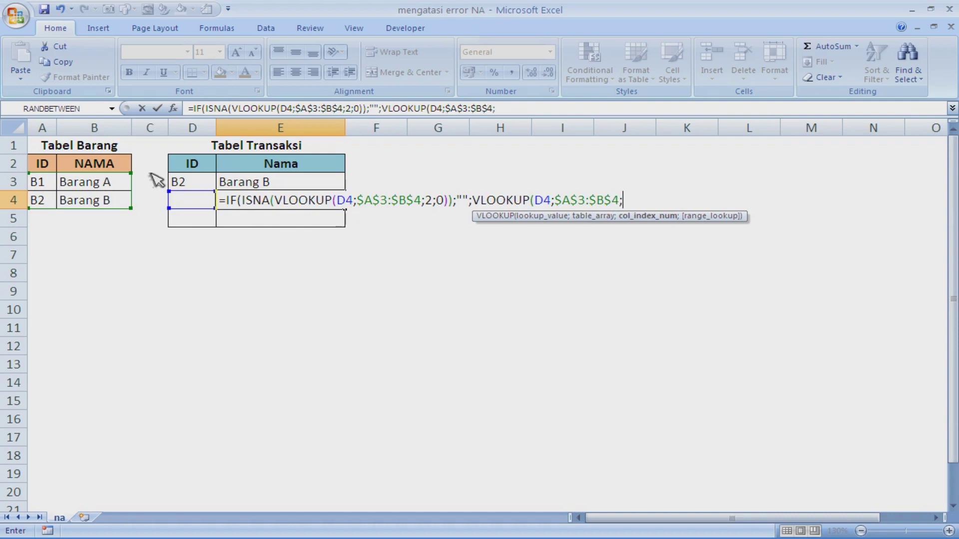
type("2;0")
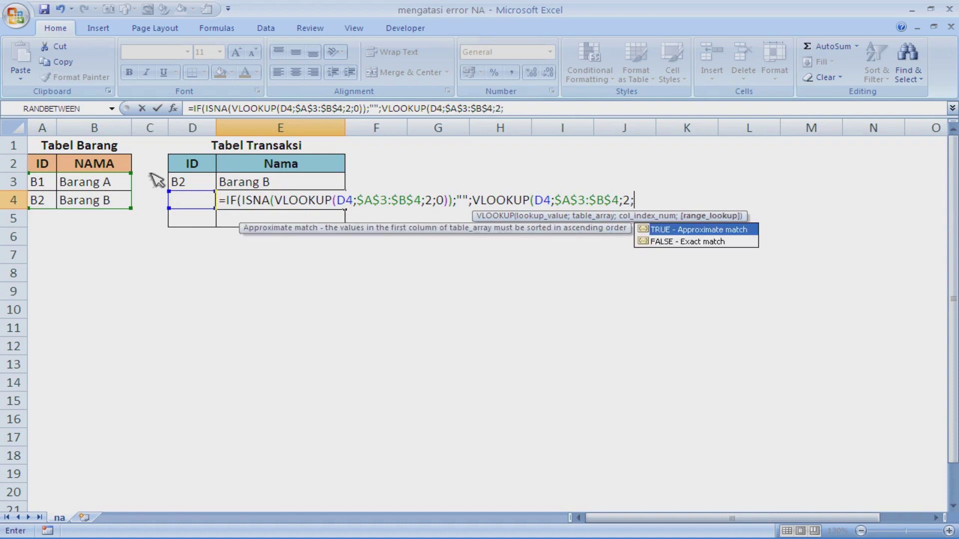
type("))")
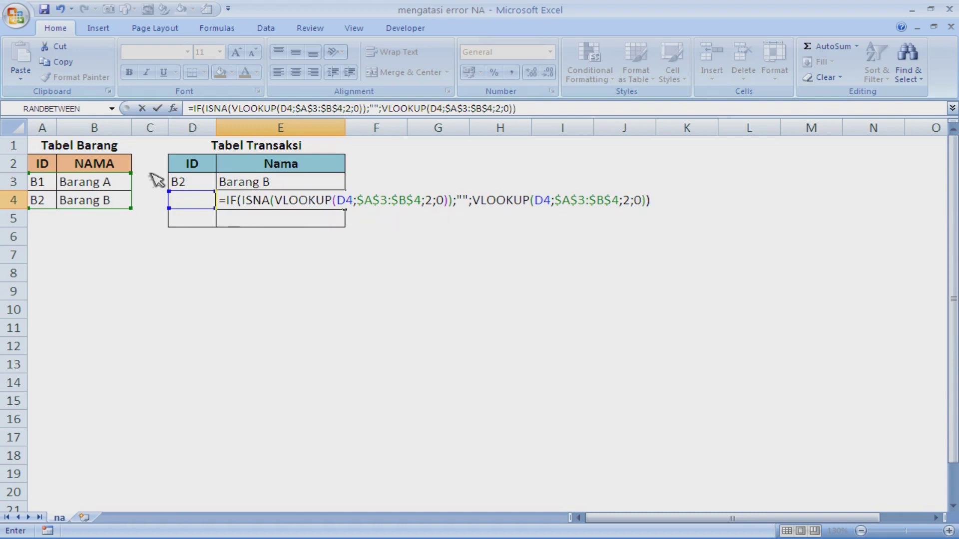
key("Return")
- Copy the IF, ISNA and VLOOKUP formula from E4 to E5
key("Up")
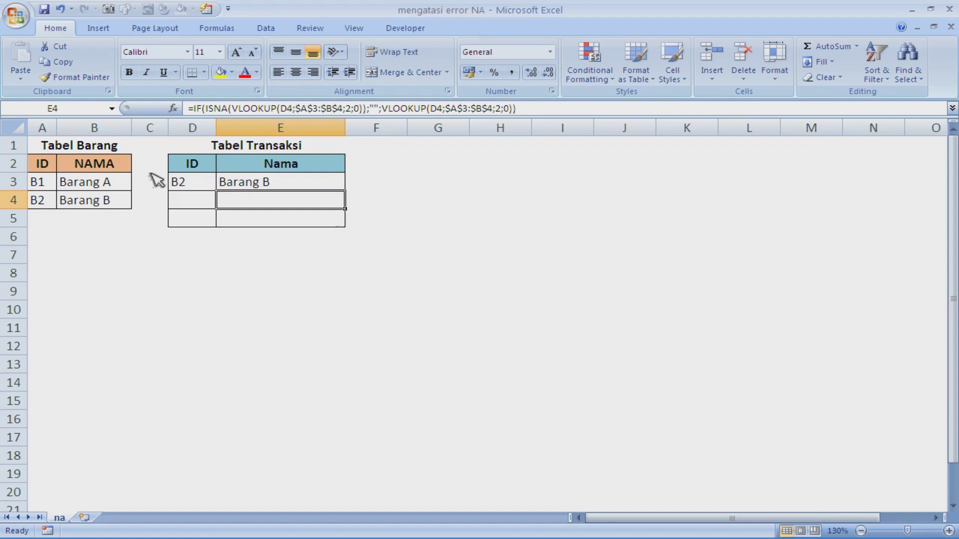
key("ctrl+c")
key("Down")
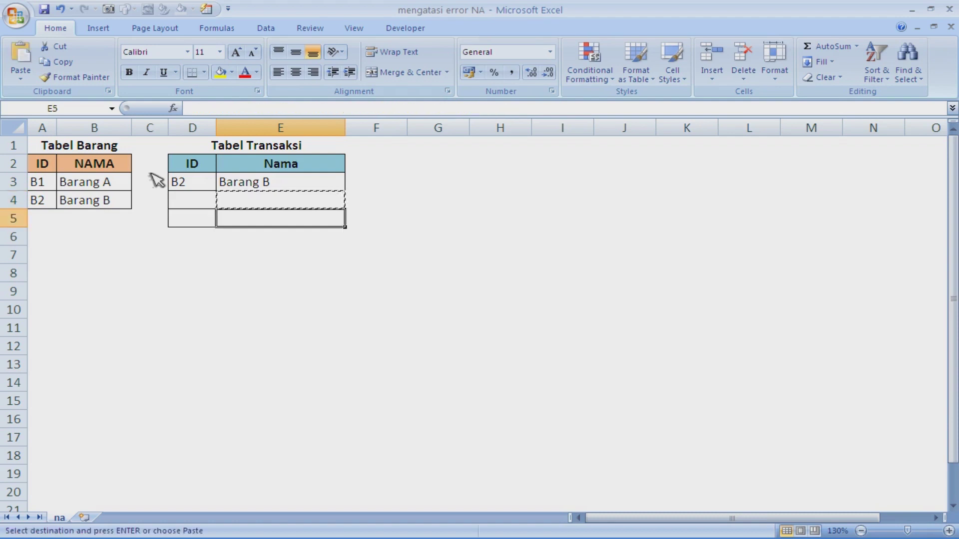
key("Return")
- Test the E4 lookup with the IDs B1 and B2 in D4, and clear the ID again
key("Up")
key("Left")
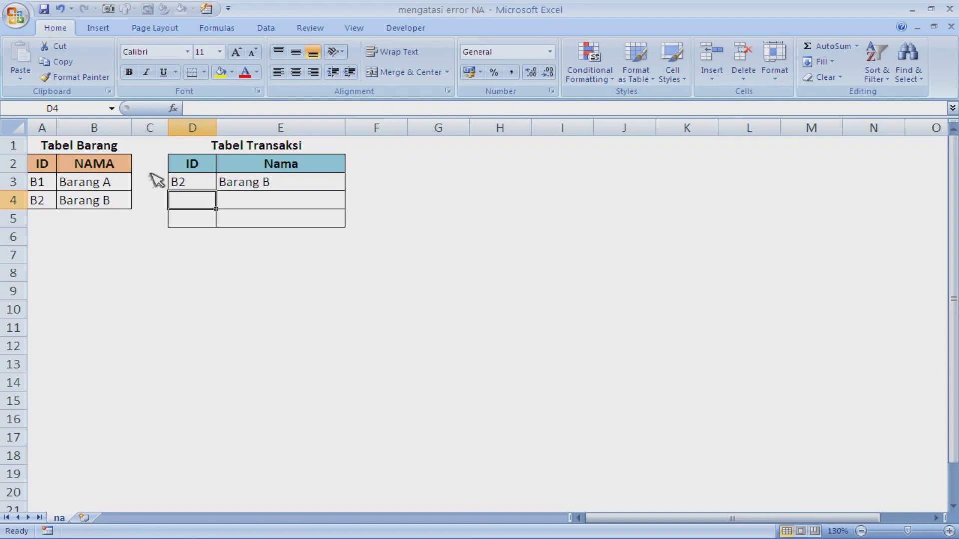
type("B1")
key("Return")
key("Up")
type("B2")
key("Return")
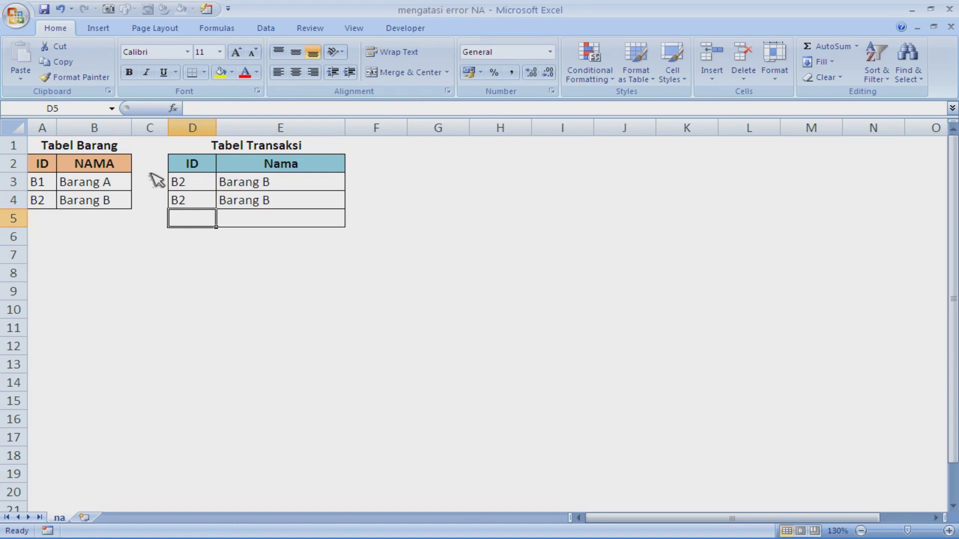
key("Up")
key("Delete")
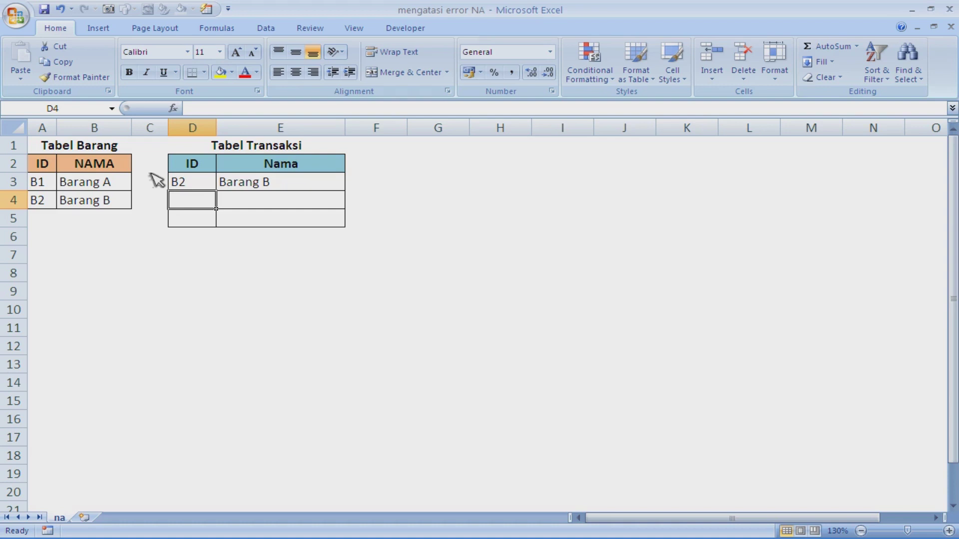
- Examine the IF, ISNA and VLOOKUP formula in E4 and the cells it references
key("Right")
key("F2")
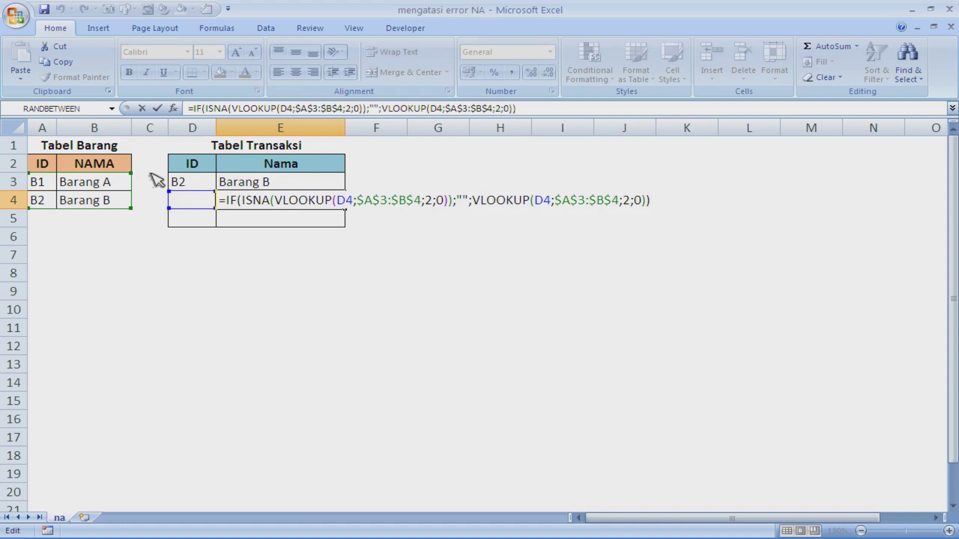
key("ctrl+Return")
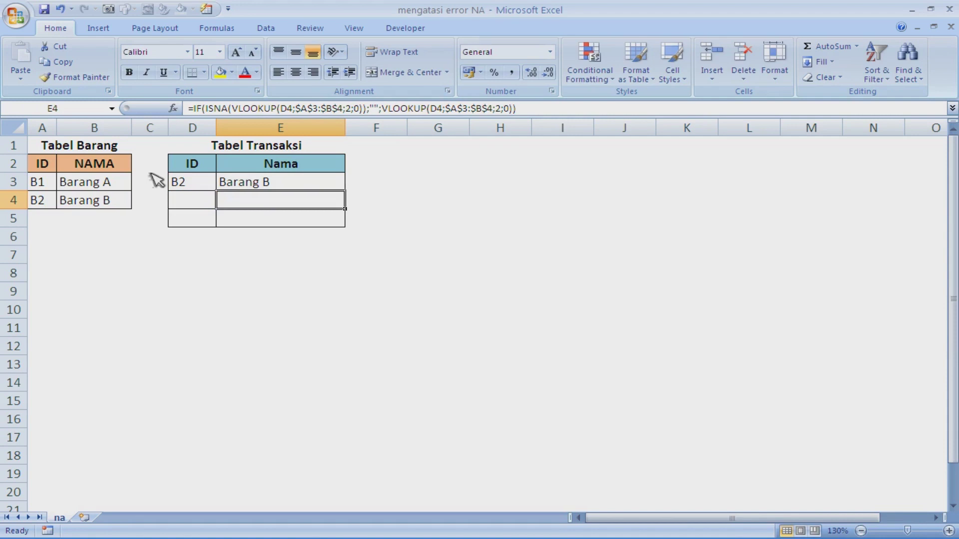
- Note the function names IF, ISERROR and VLOOKUP in cells G3 to G5 beside the transaction table
key("Right")
key("Right")
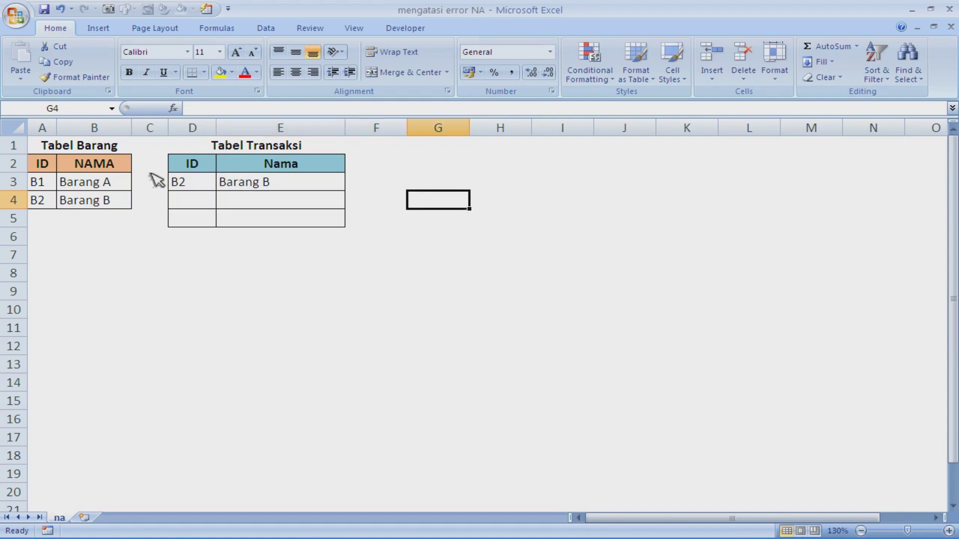
key("Up")
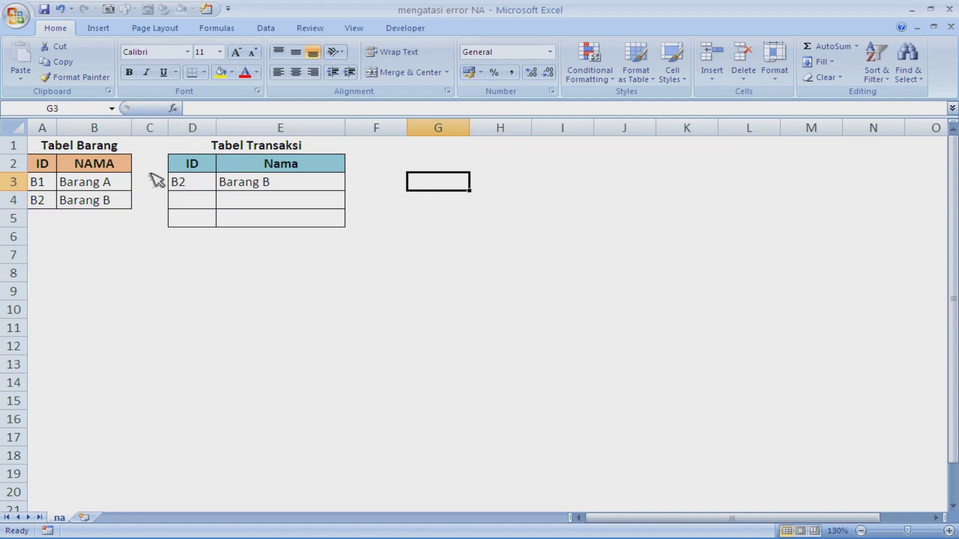
type("IF")
key("Return")
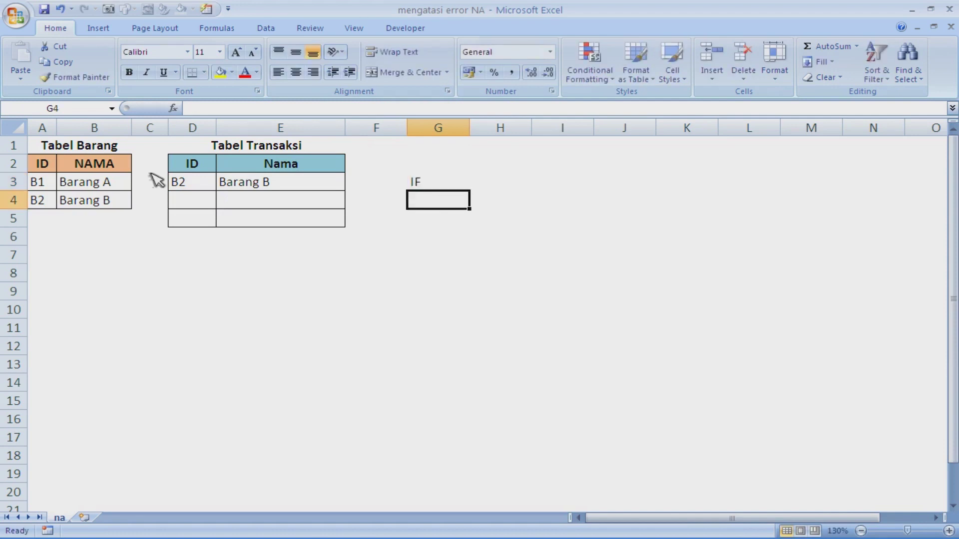
type("ISER")
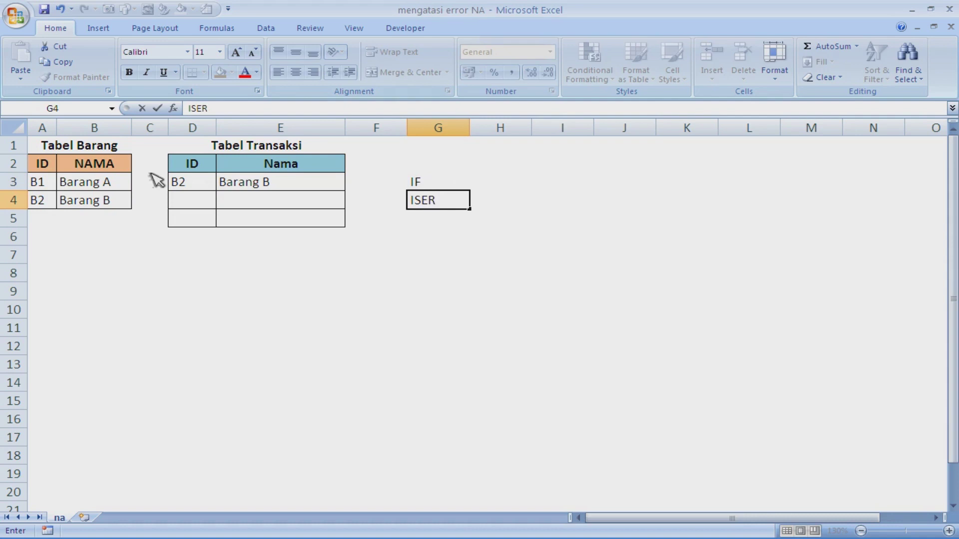
type("ROR")
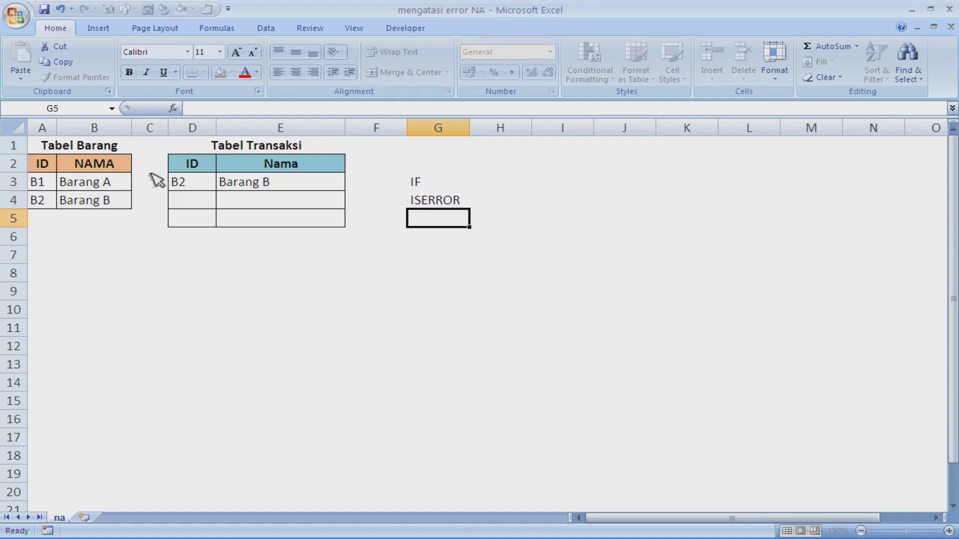
key("Return")
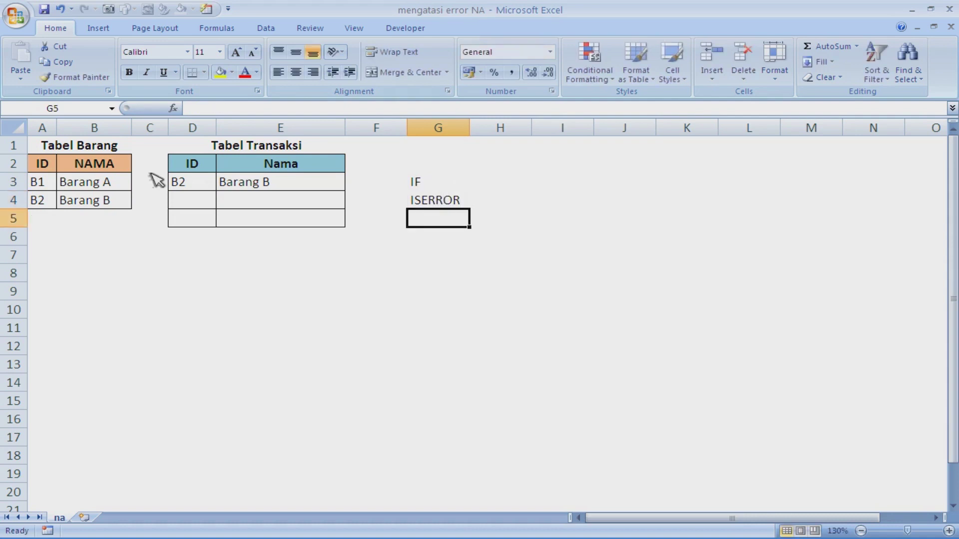
type("VLOOKUP")
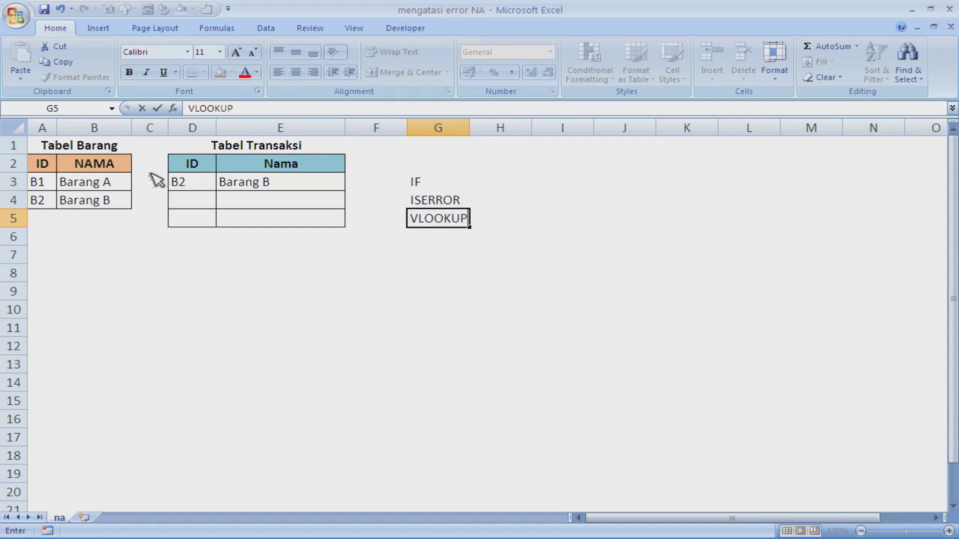
key("Return")
key("Up")
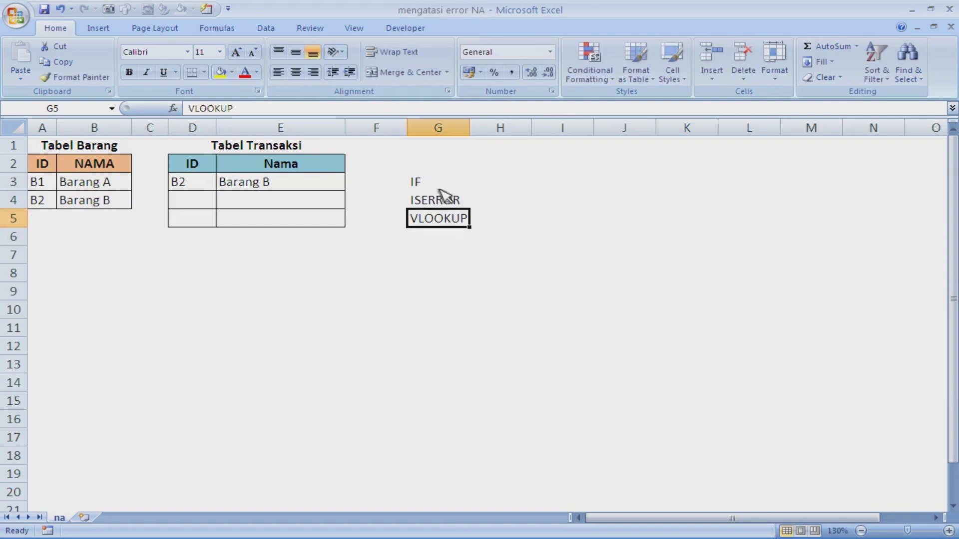
left_click(422, 183, "ctrl")
left_click(479, 298)
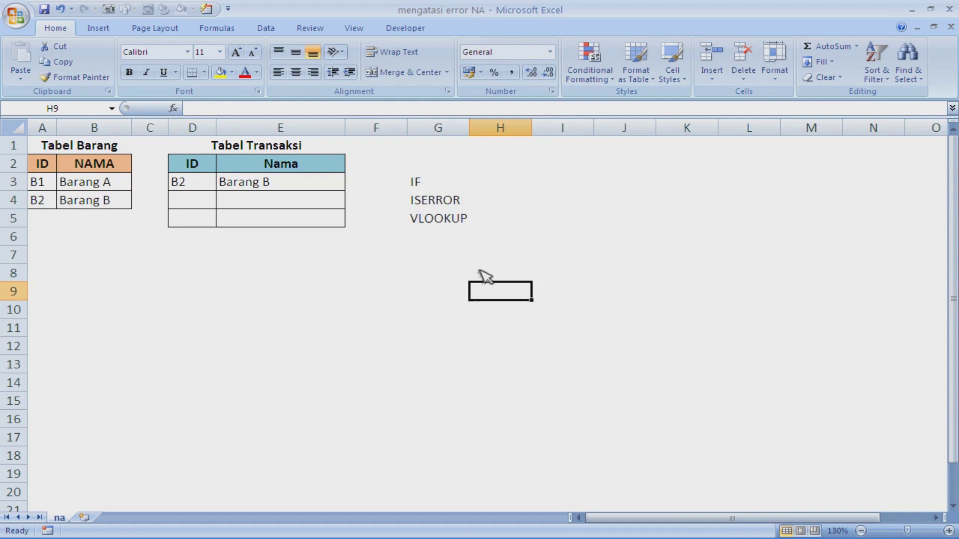
- Clear the existing formulas from cells E4 and E5 in Tabel Transaksi
left_click(452, 203)
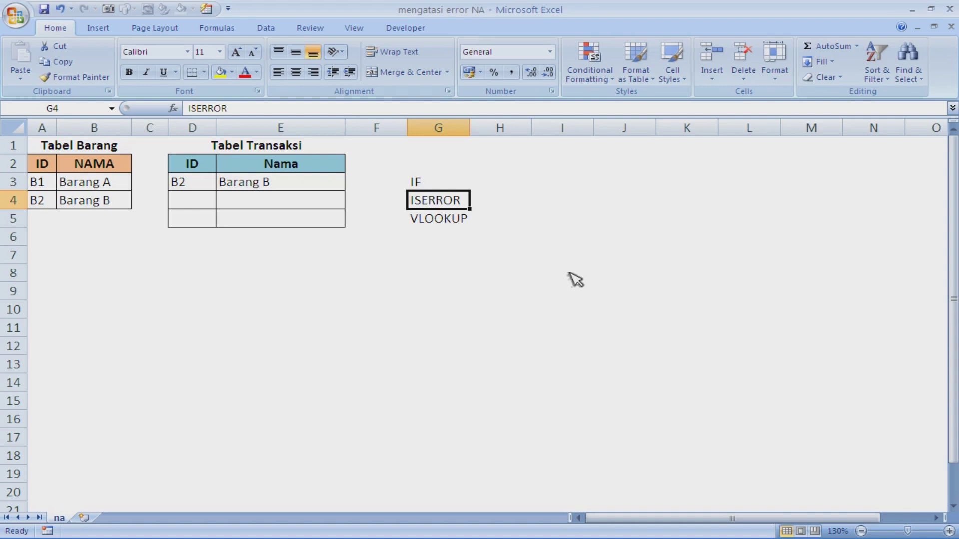
key("Left")
key("Left")
key("Delete")
key("Down")
key("Delete")
key("Up")
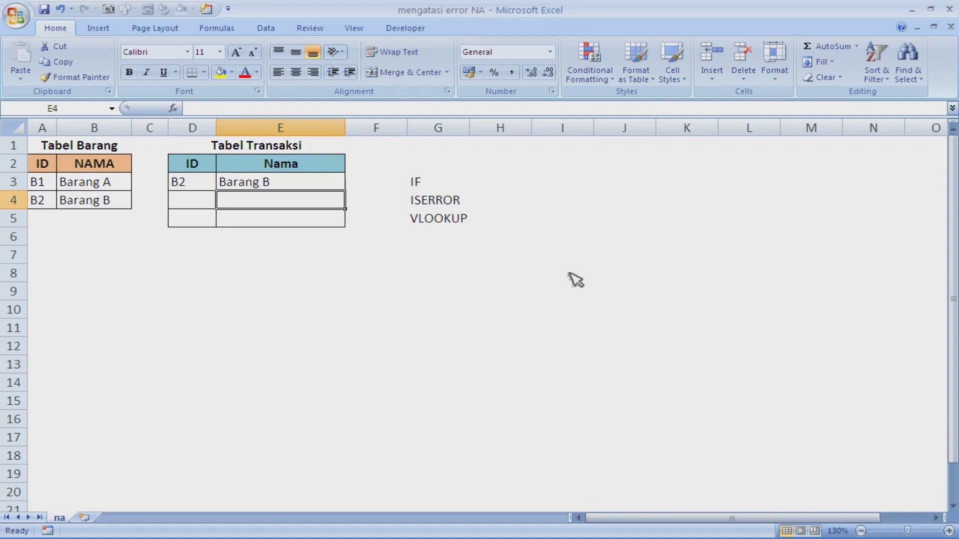
- Start an IF formula in E4 with the test ISERROR(VLOOKUP(D4;$A$3:$B$4;2;0))
type("=IF(")
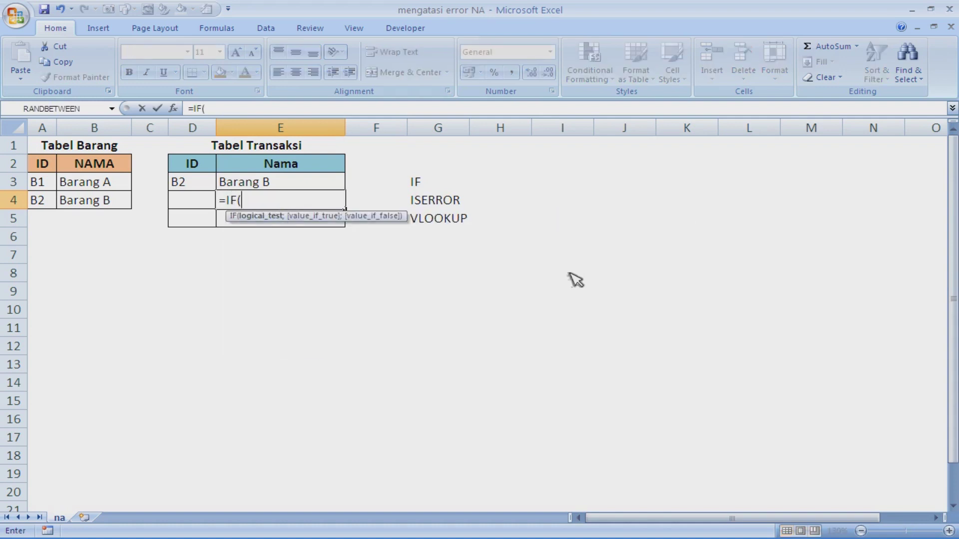
type("ISE")
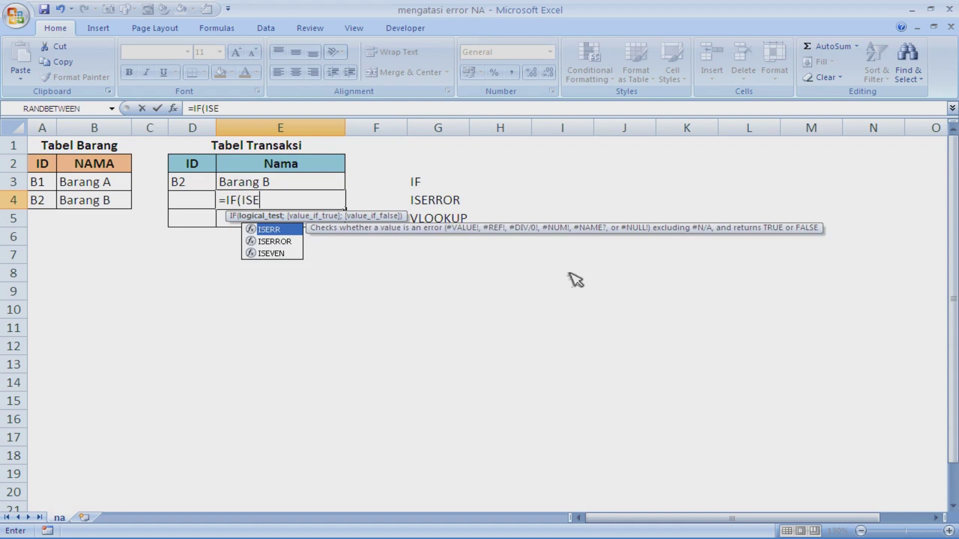
key("Down")
key("Tab")
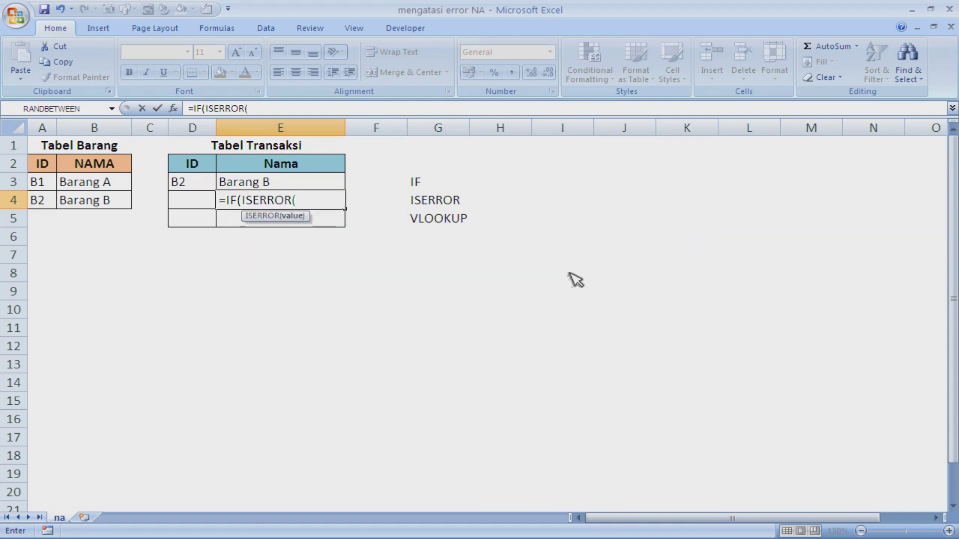
type("VLO")
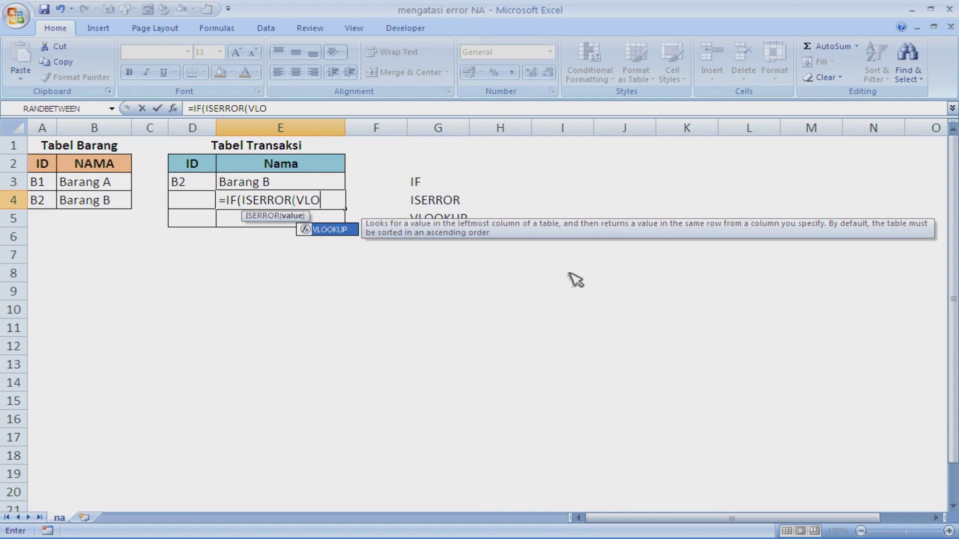
key("Tab")
left_click(199, 202)
type(";")
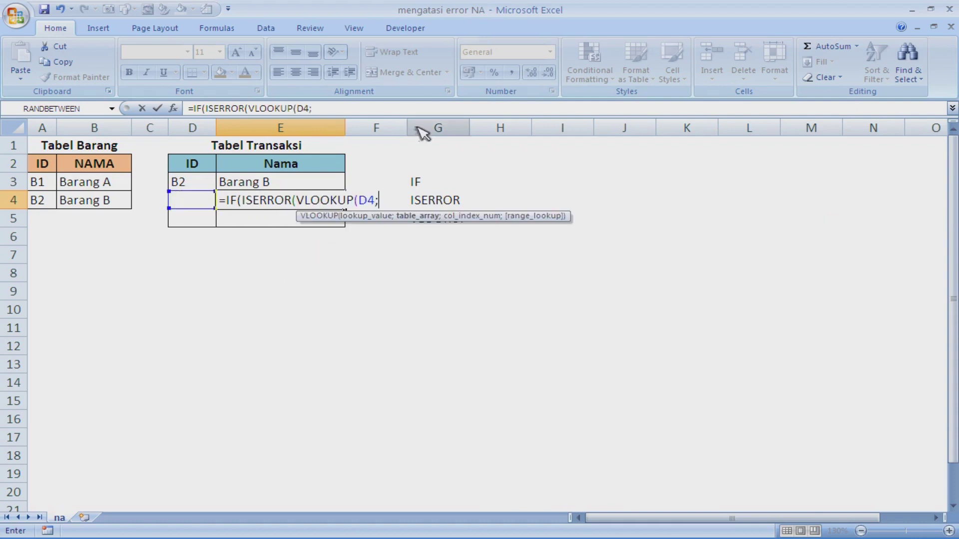
left_click_drag(46, 182, 82, 201)
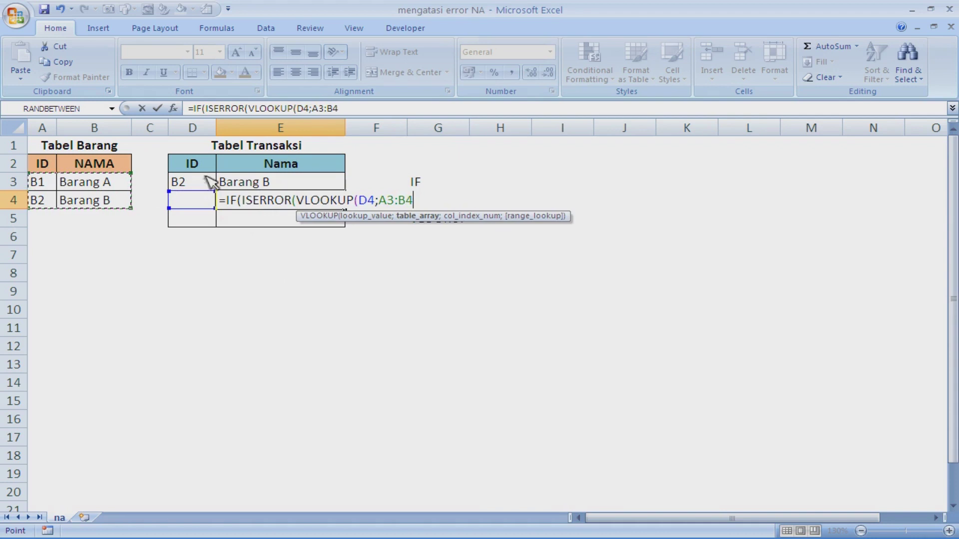
key("F4")
type(";2;0")
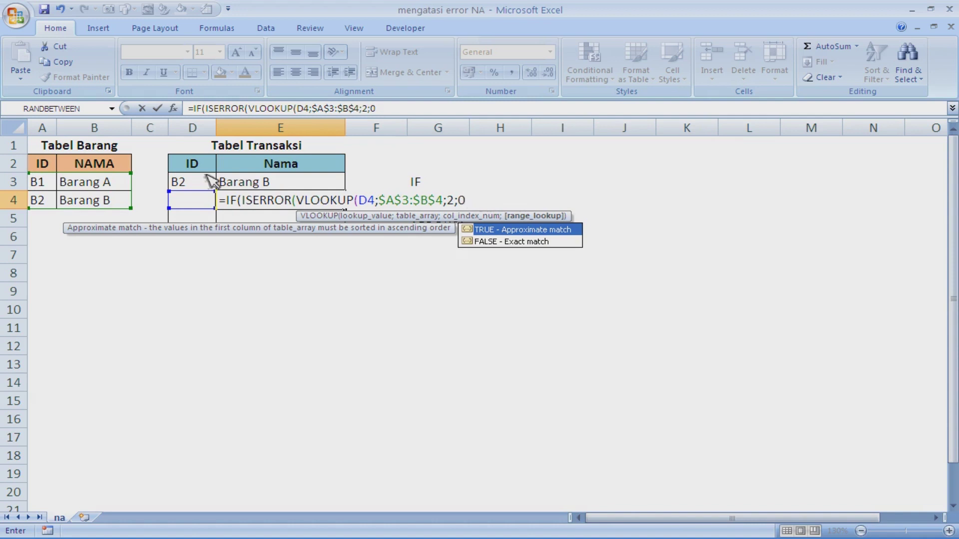
type("))")
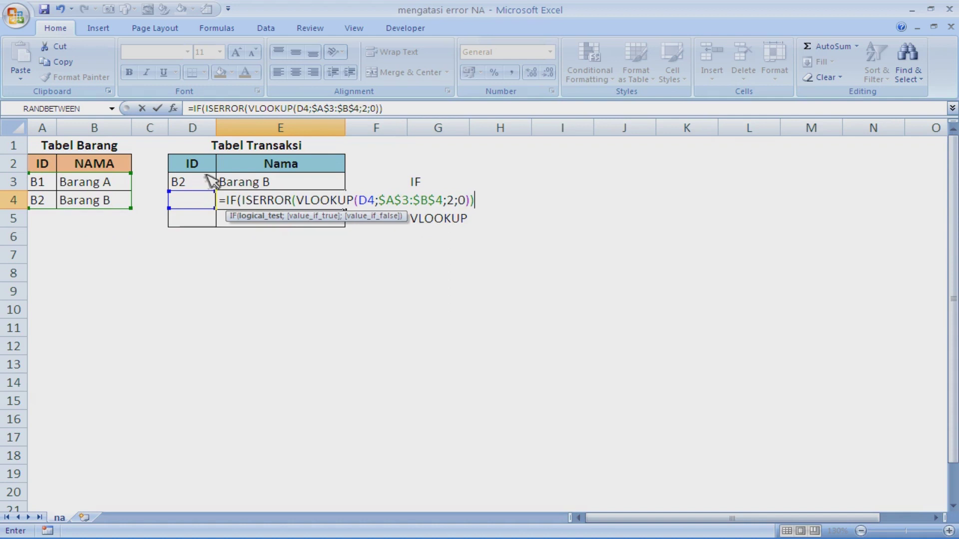
- Complete the E4 formula with "" as the true value and VLOOKUP(D4;$A$3:$B$4;2;0) as the false value
type(";")
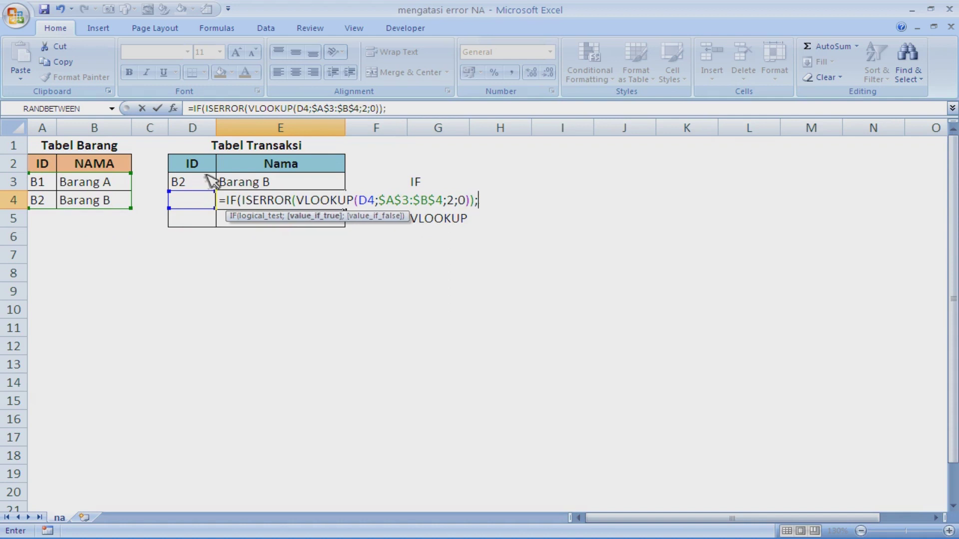
type("\"\";VLOOKUP(")
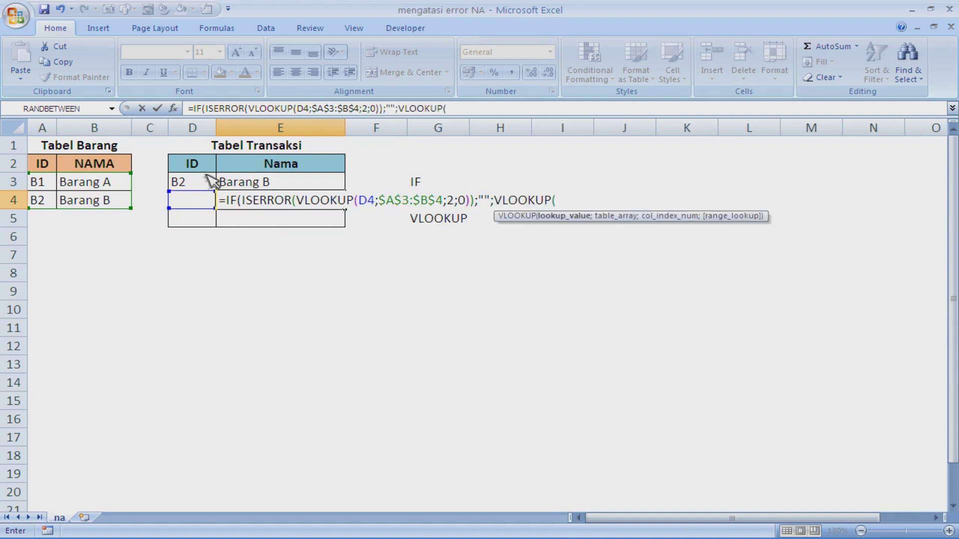
left_click(195, 202)
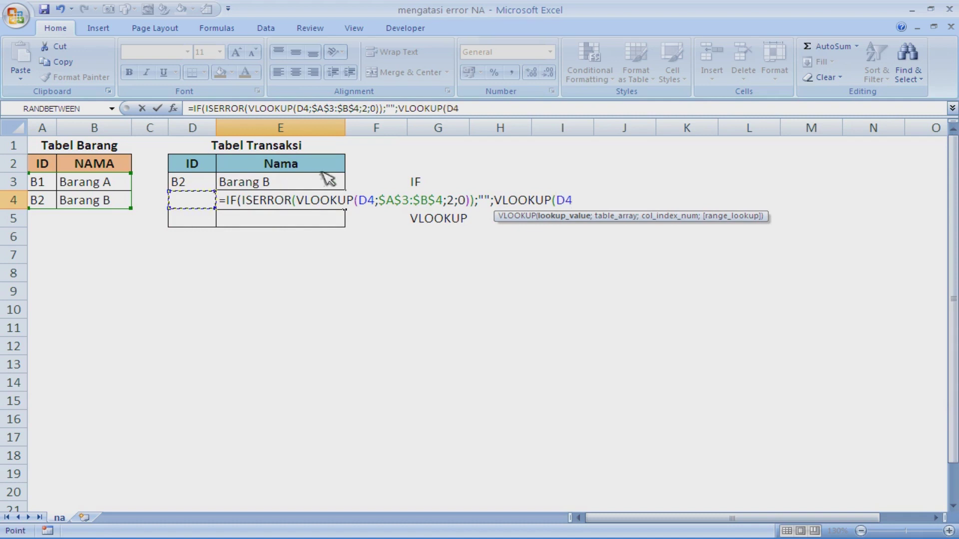
type(";")
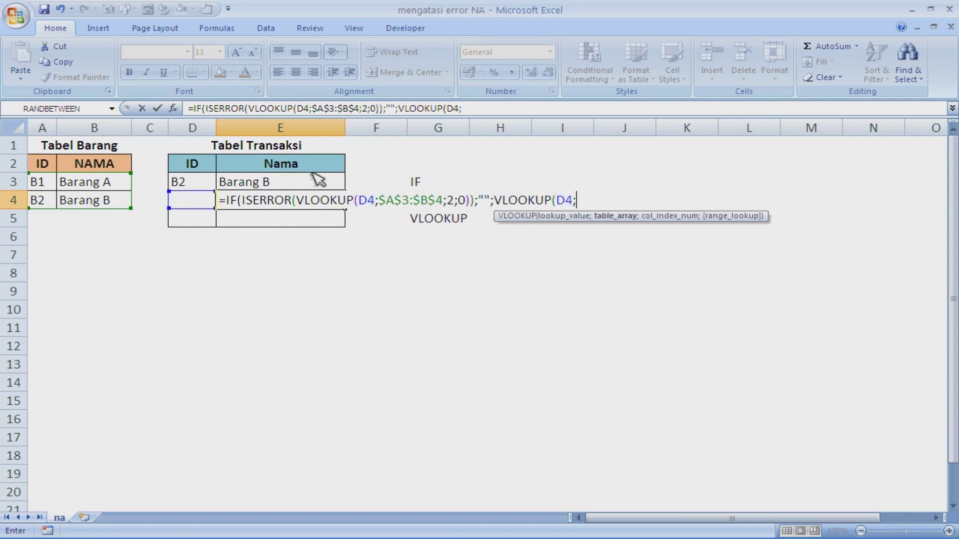
left_click_drag(49, 184, 81, 198)
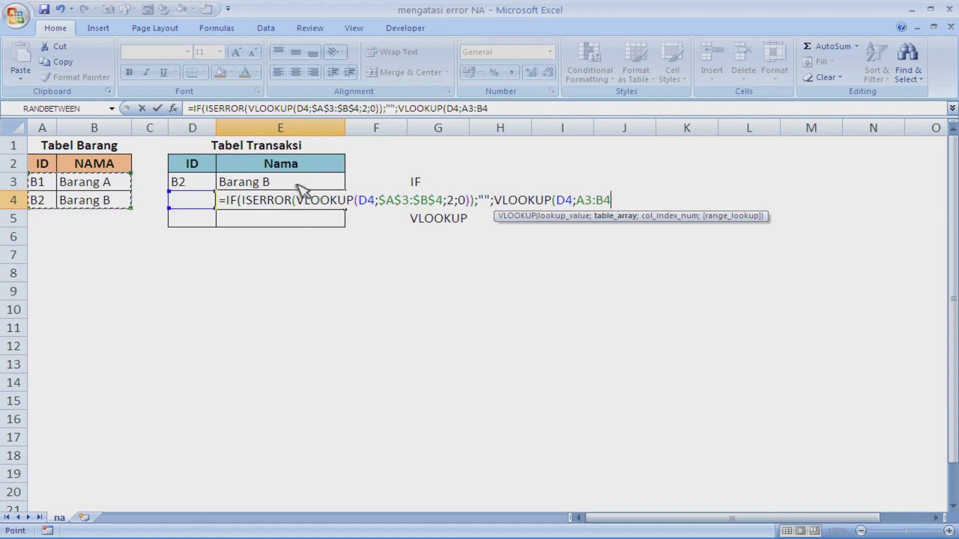
key("F4")
type(";")
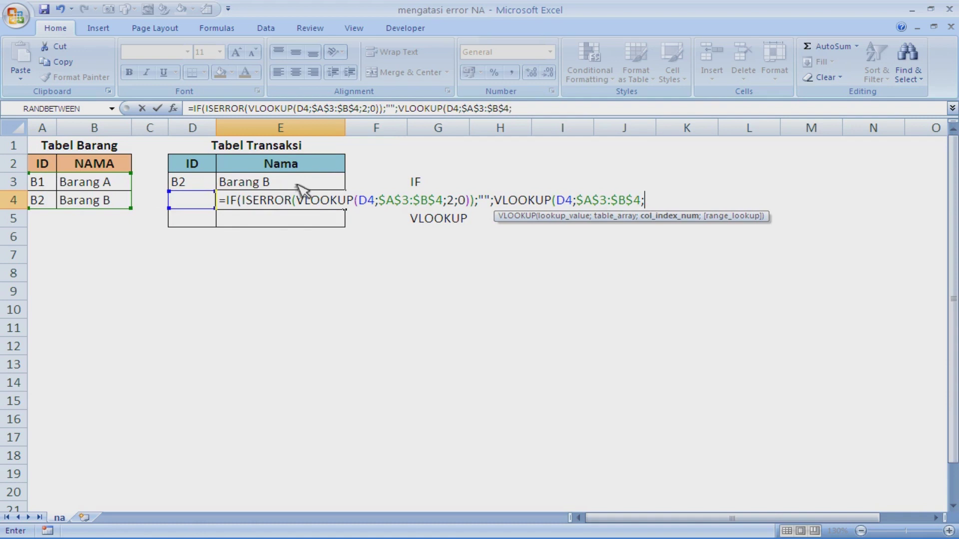
type("2;")
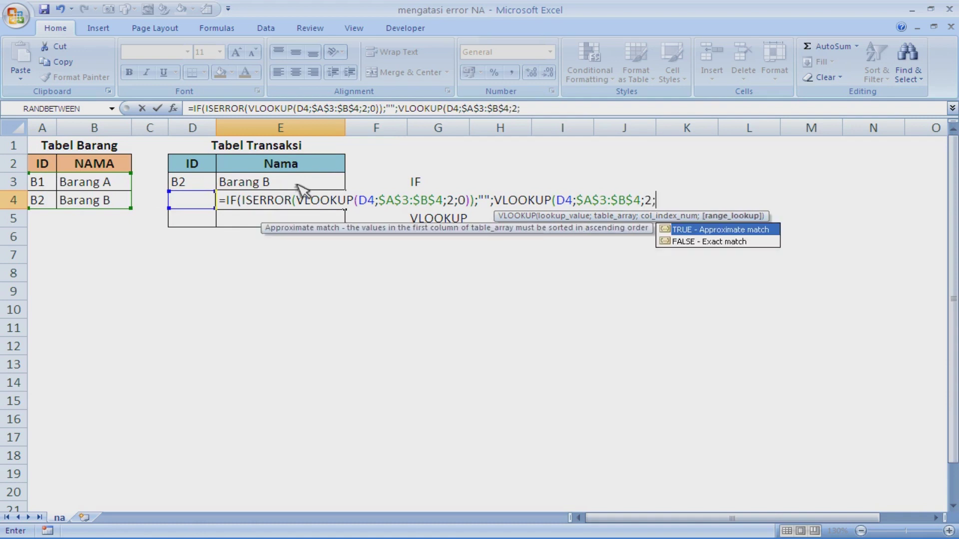
type("0))")
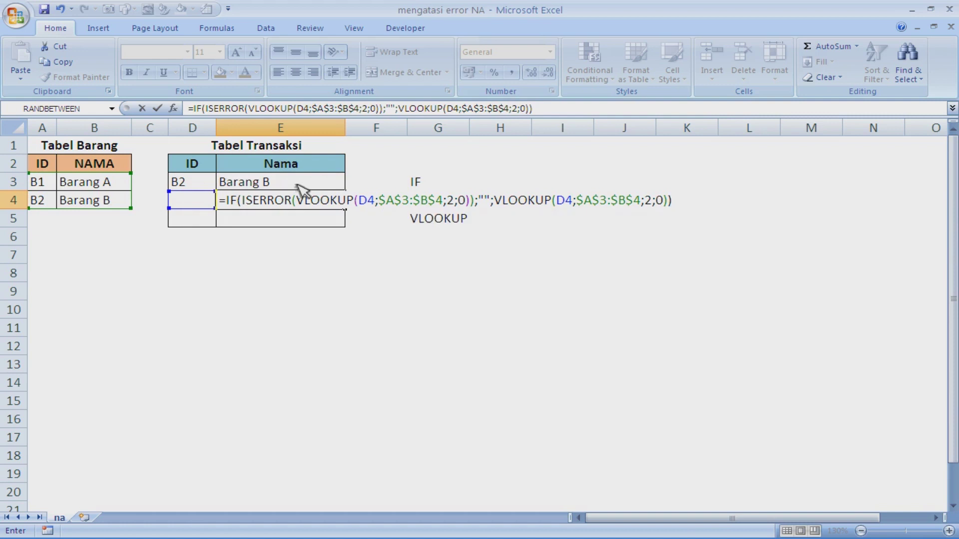
key("ctrl+Return")
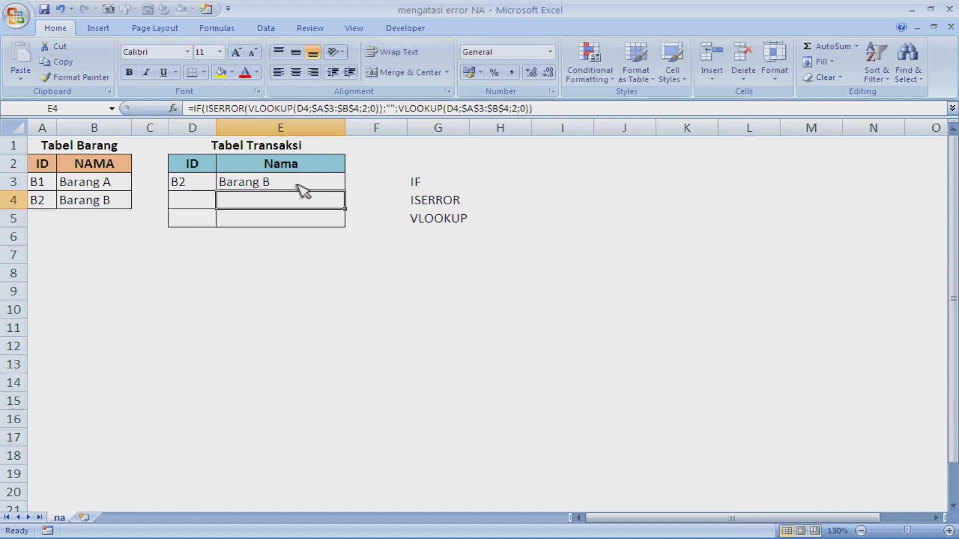
- Copy the IF, ISERROR and VLOOKUP formula from E4 to E5
key("ctrl+c")
key("Down")
key("ctrl+v")
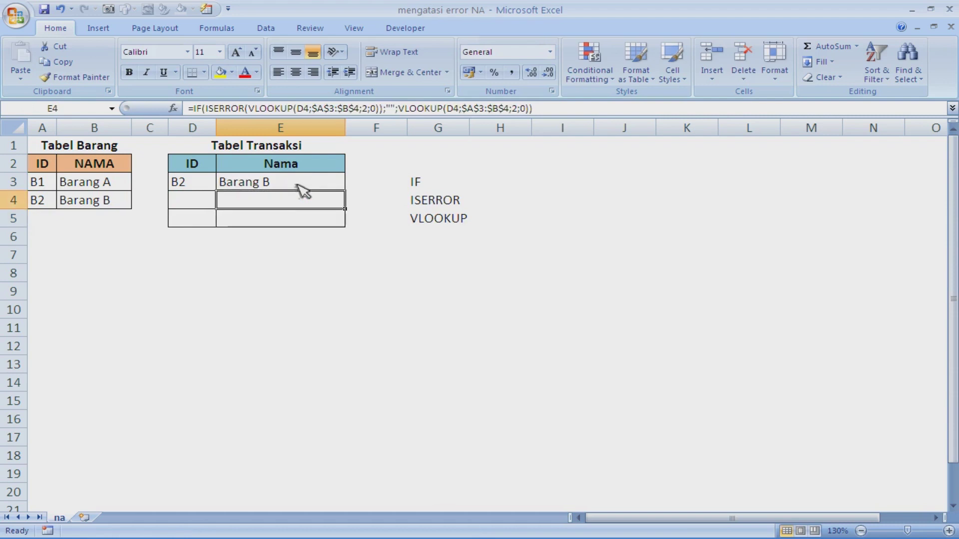
- Test the ISERROR version of the E4 lookup with the IDs B1 and B2 in D4, and clear the ID again
key("Left")
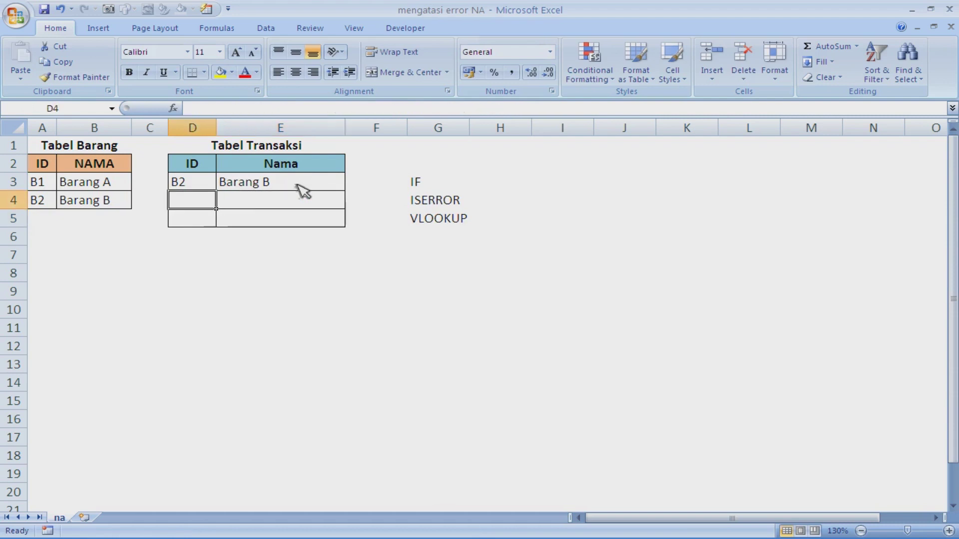
type("B1")
key("Return")
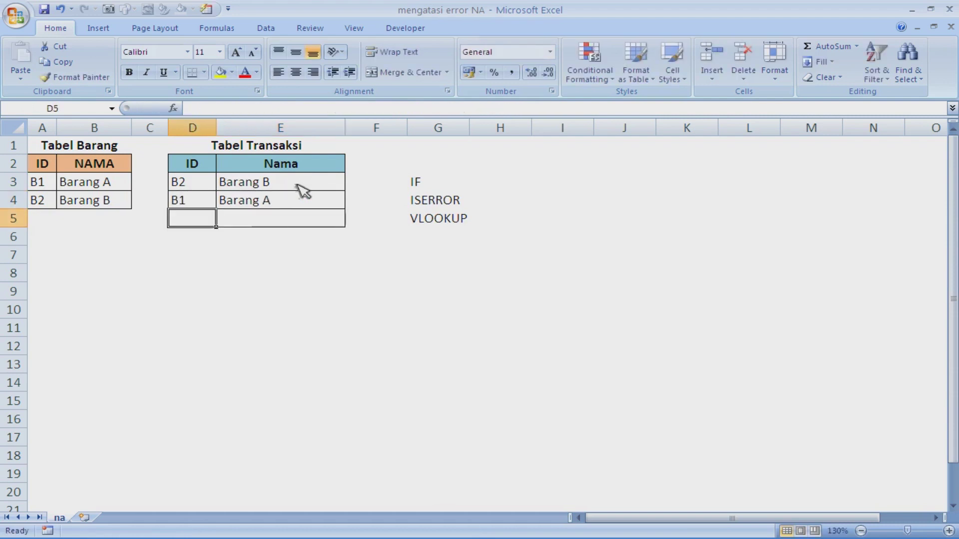
key("Up")
key("F2")
key("BackSpace")
type("2")
key("Return")
key("Up")
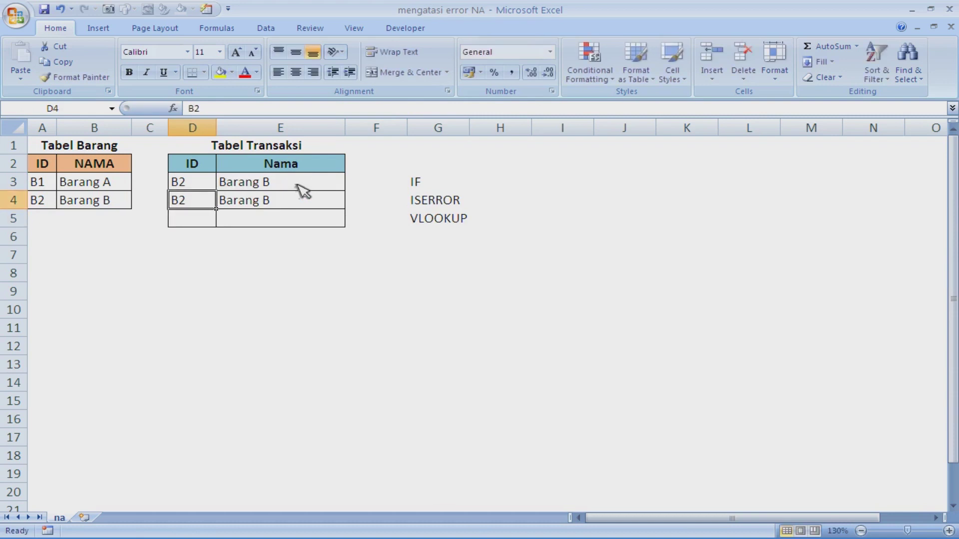
key("Delete")
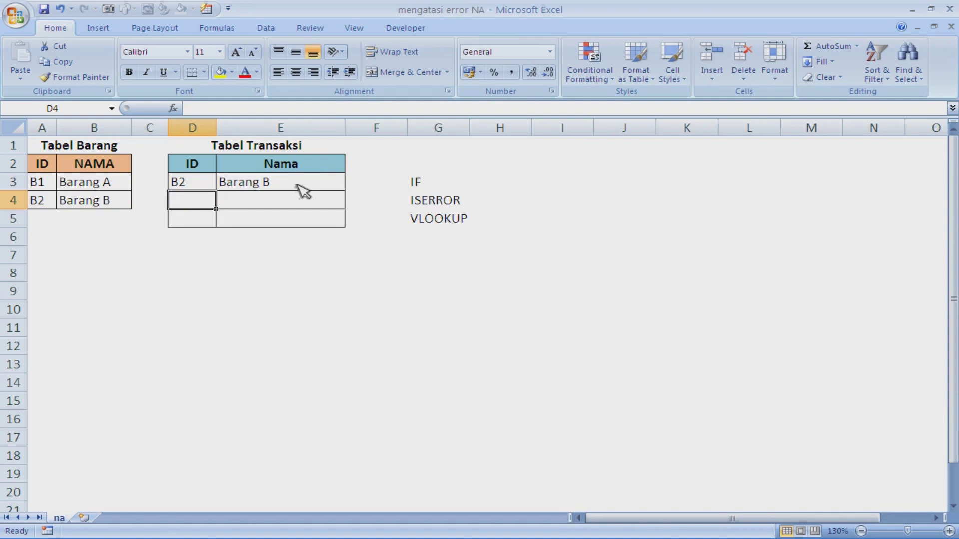
left_click(327, 206)
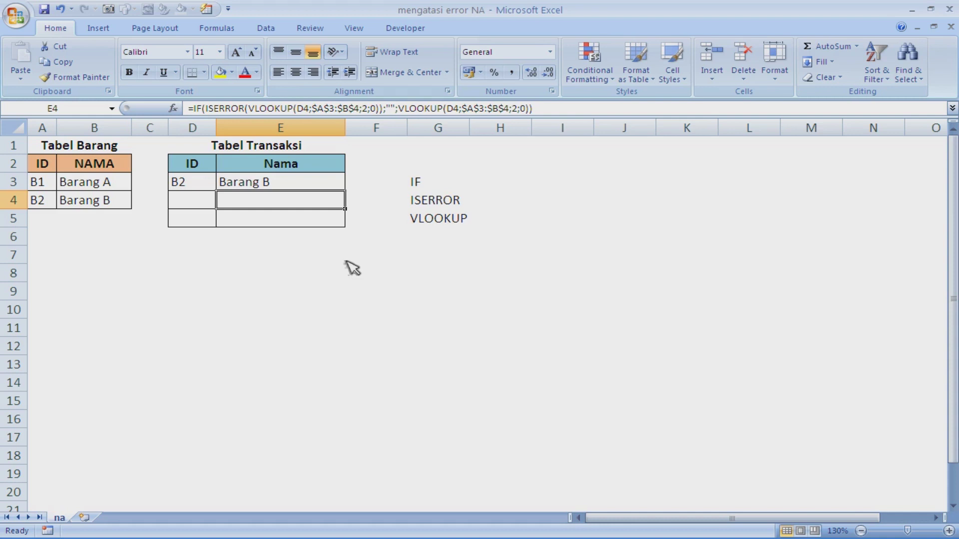
mouse_move(471, 520)
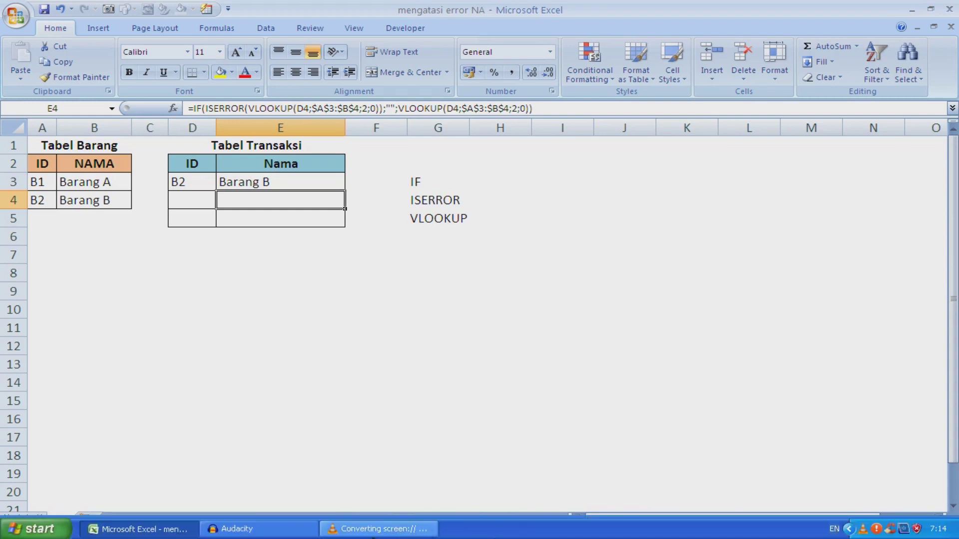